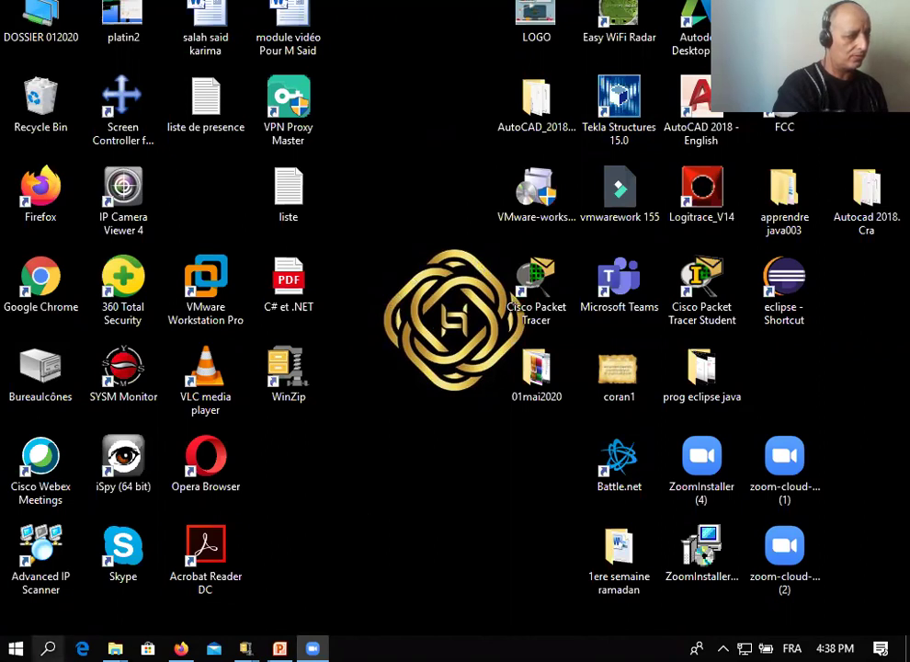
Find Paint on the computer and open it with a blank canvas
click(48, 649)
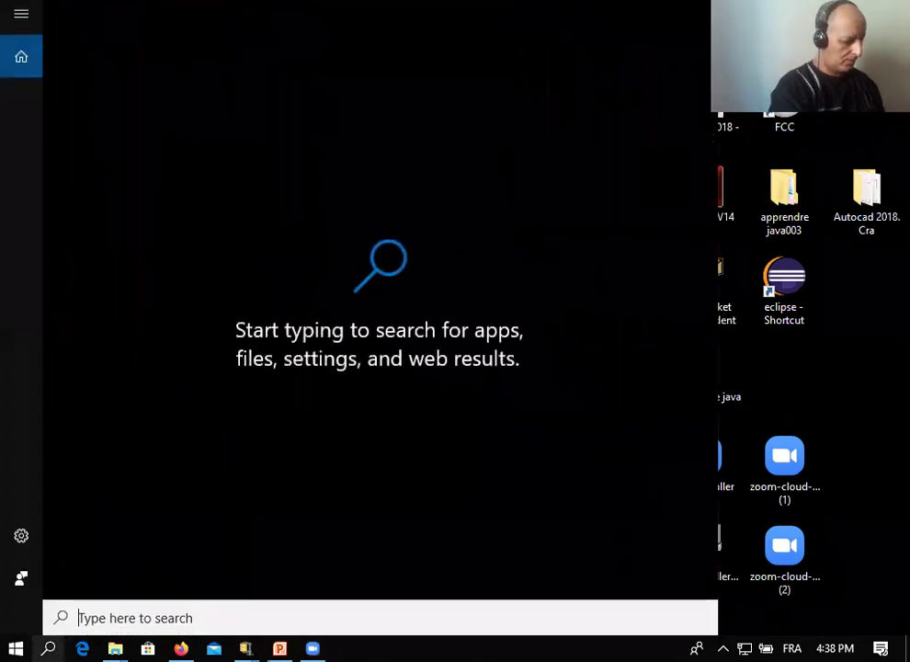
text(p)
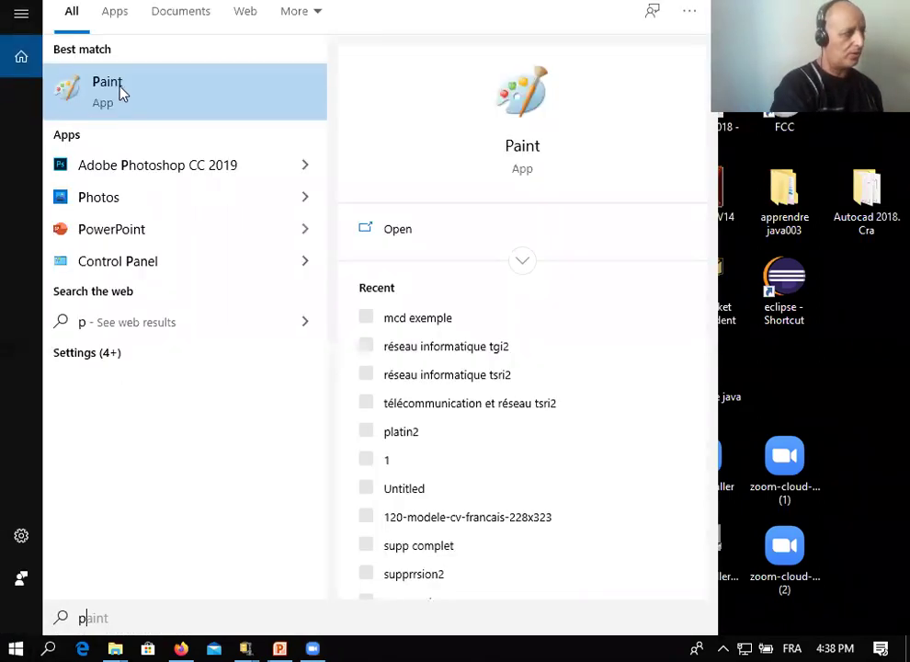
click(121, 90)
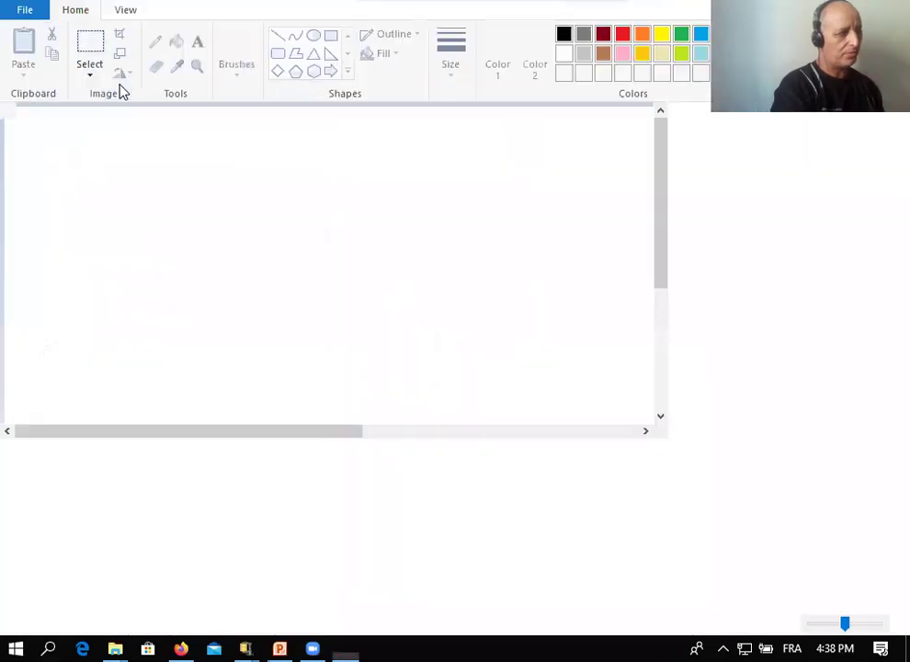
Draw a tall rectangle in the canvas's upper right and three smaller ones, about 115 × 86 px, stepping down from the left
click(331, 35)
drag(659, 164, 747, 319)
drag(74, 294, 307, 464)
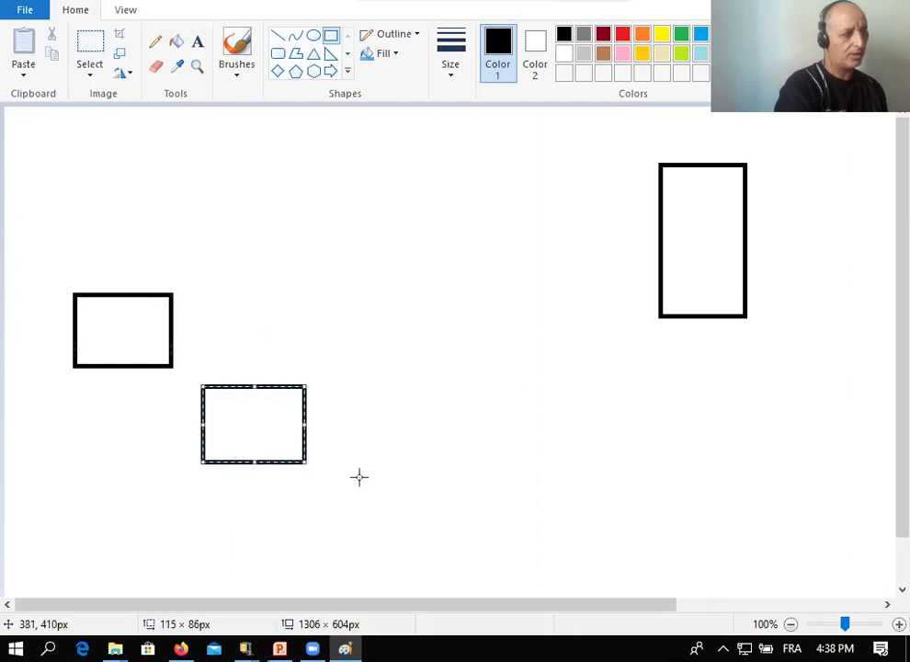
mouse_move(363, 485)
mouse_down()
mouse_move(368, 534)
mouse_move(480, 571)
mouse_up()
Handwrite the labels "S", "D" and "A.C" inside the three small rectangles with the Pencil
click(155, 41)
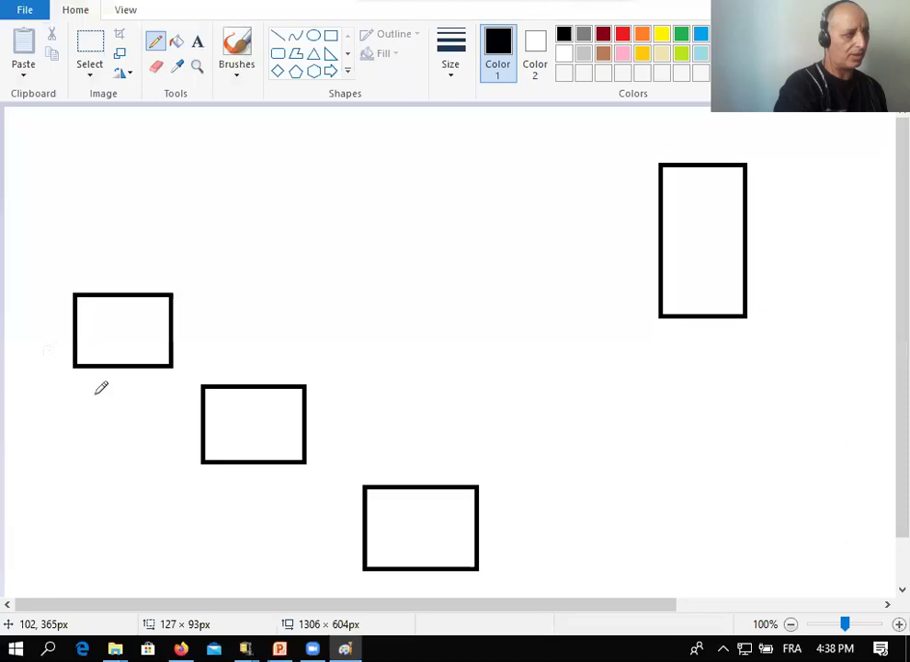
drag(118, 317, 106, 335)
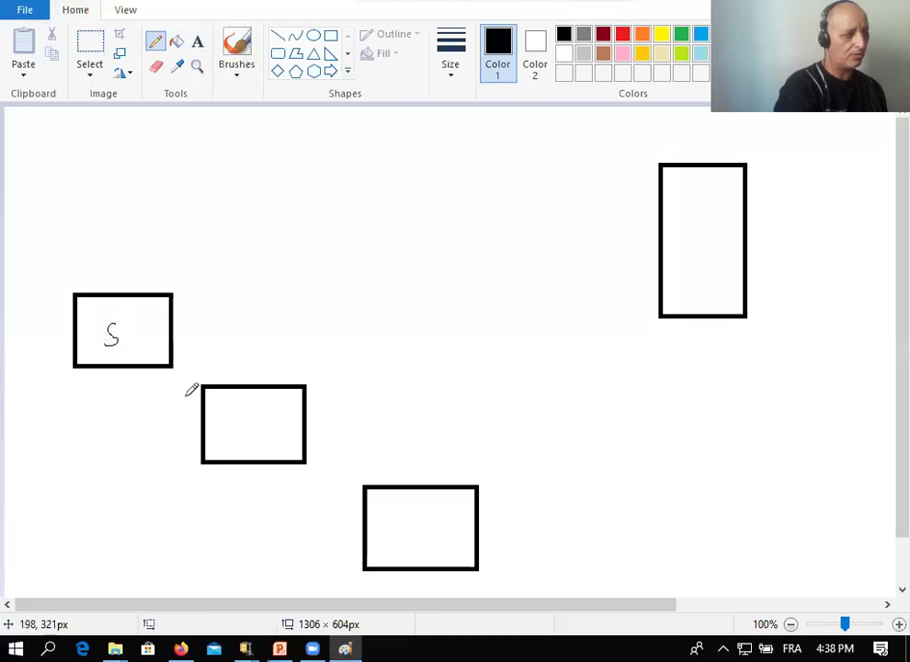
mouse_move(239, 405)
mouse_down()
mouse_move(249, 405)
mouse_move(228, 430)
mouse_up()
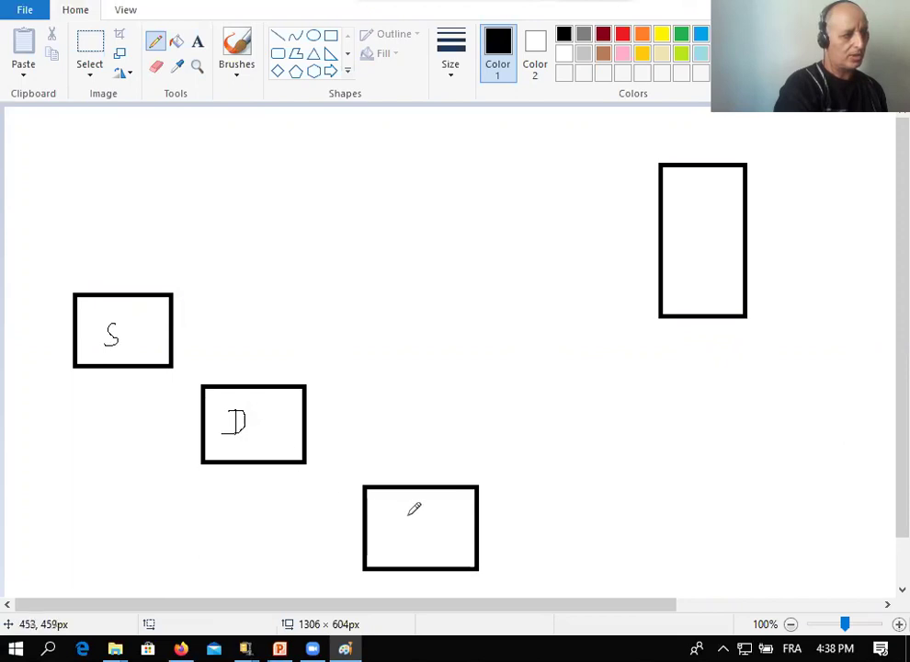
mouse_move(407, 530)
mouse_down()
mouse_move(412, 507)
mouse_move(408, 526)
mouse_move(443, 531)
mouse_up()
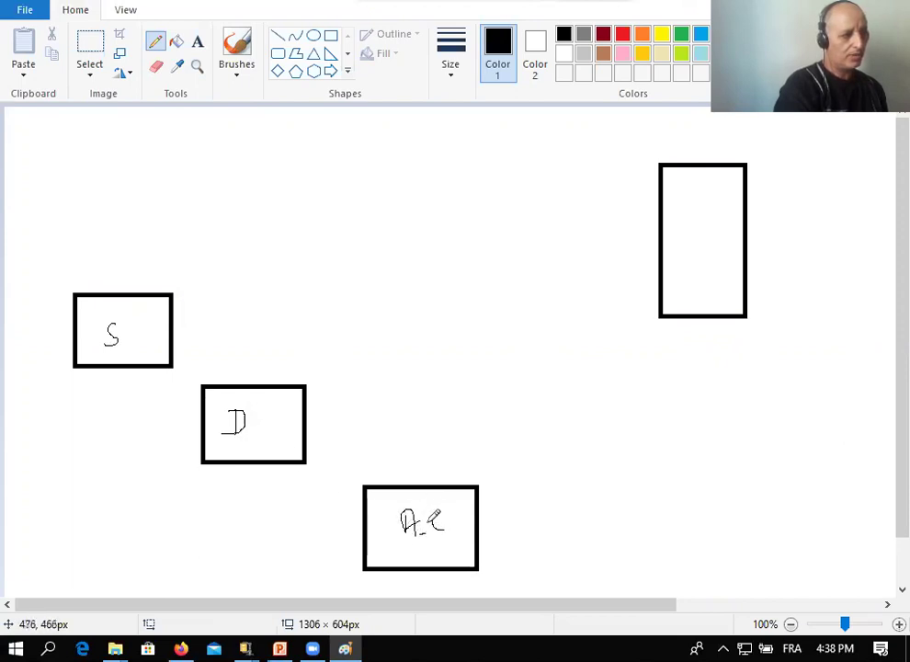
Sketch a laptop below the tall rectangle with the note "Lap", and label the tall rectangle "Serveur" with a circle around it
mouse_move(837, 367)
mouse_down()
mouse_move(760, 382)
mouse_move(760, 422)
mouse_move(833, 415)
mouse_move(838, 367)
mouse_up()
mouse_move(760, 423)
mouse_down()
mouse_move(781, 445)
mouse_move(815, 438)
mouse_move(836, 413)
mouse_up()
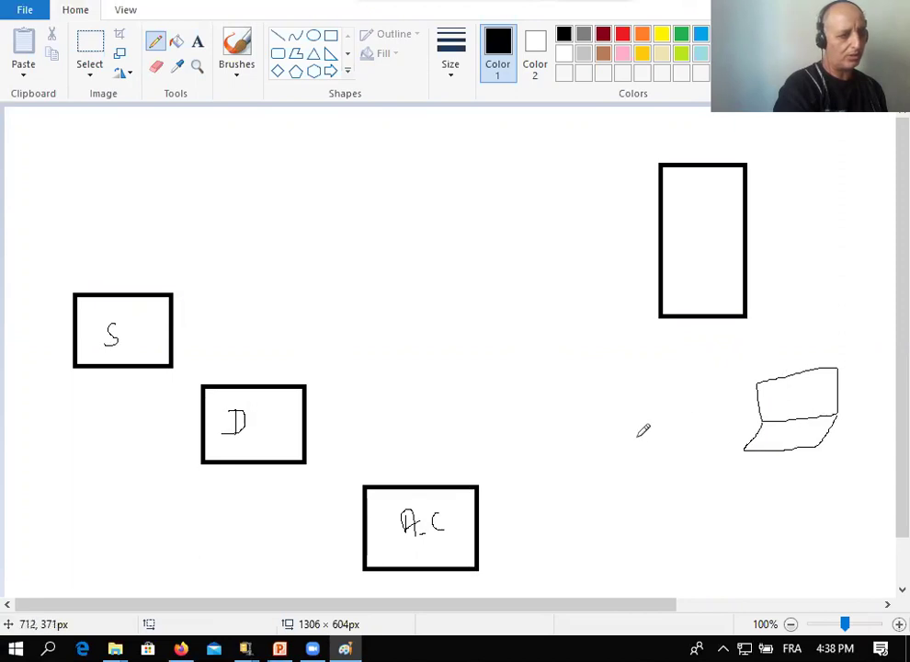
mouse_move(643, 444)
mouse_down()
mouse_move(660, 447)
mouse_move(655, 431)
mouse_move(654, 441)
mouse_up()
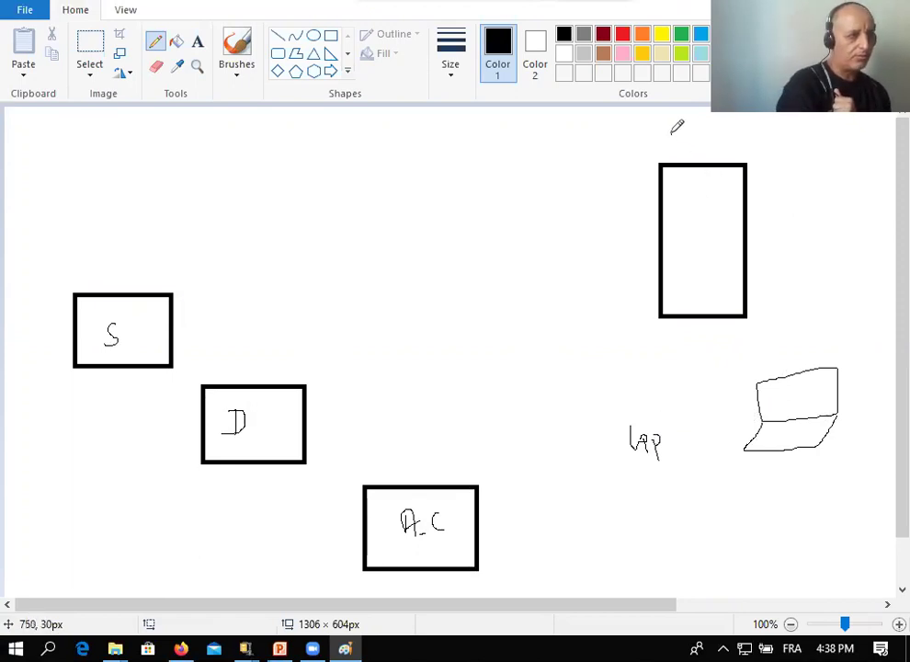
mouse_move(663, 136)
mouse_down()
mouse_move(648, 152)
mouse_move(740, 146)
mouse_move(651, 119)
mouse_move(620, 228)
mouse_move(726, 319)
mouse_move(820, 228)
mouse_up()
drag(831, 186, 774, 117)
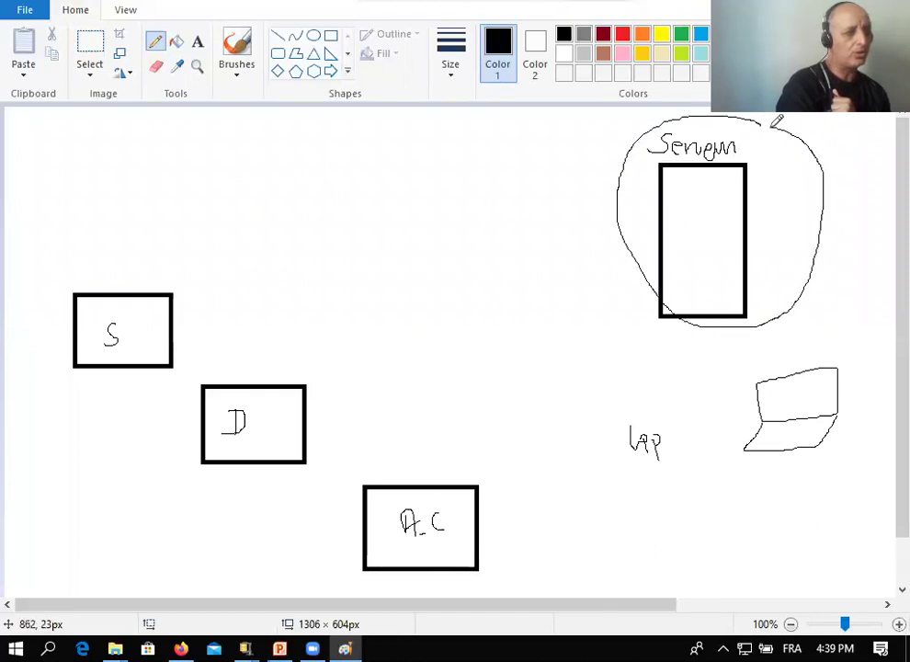
Sketch a flat box connected by a line to the server rectangle and label it "Switch"
mouse_move(537, 227)
mouse_down()
mouse_move(434, 221)
mouse_move(490, 250)
mouse_move(542, 221)
mouse_move(563, 240)
mouse_move(695, 238)
mouse_up()
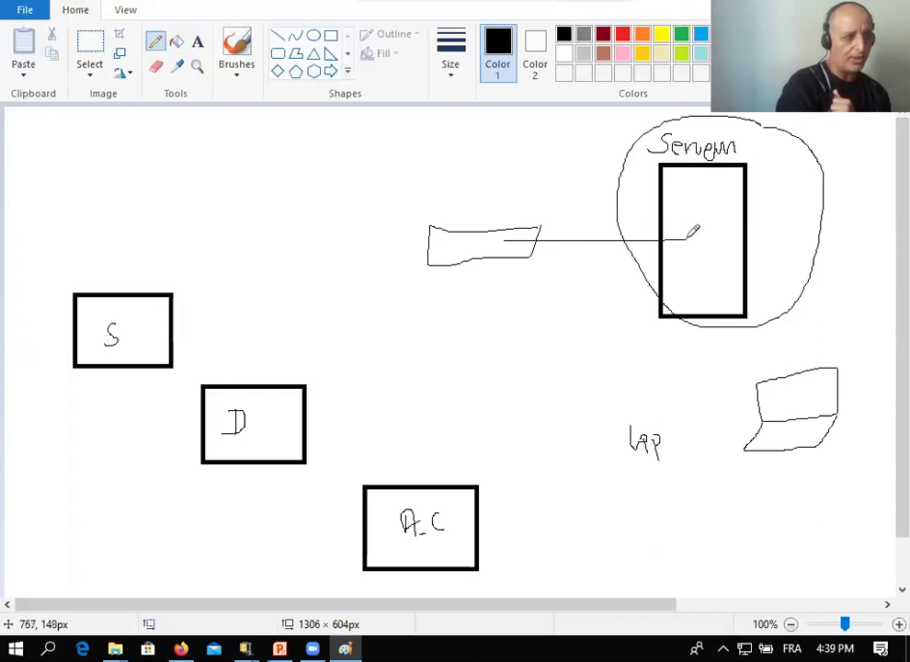
key(ctrl+z)
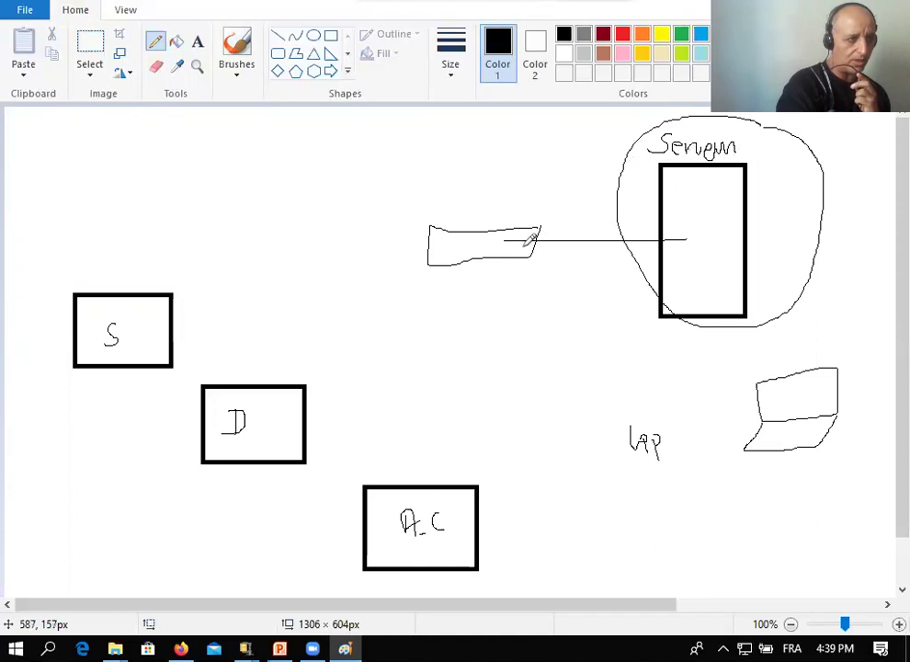
mouse_move(444, 183)
mouse_down()
mouse_move(428, 212)
mouse_move(494, 201)
mouse_move(537, 212)
mouse_move(521, 204)
mouse_up()
Draw lines from the switch toward the S, D and A.C boxes, and add two short strokes beside the laptop
mouse_move(465, 241)
mouse_down()
mouse_move(274, 264)
mouse_move(189, 311)
mouse_up()
drag(458, 257, 281, 343)
mouse_move(475, 260)
mouse_down()
mouse_move(451, 322)
mouse_move(414, 483)
mouse_up()
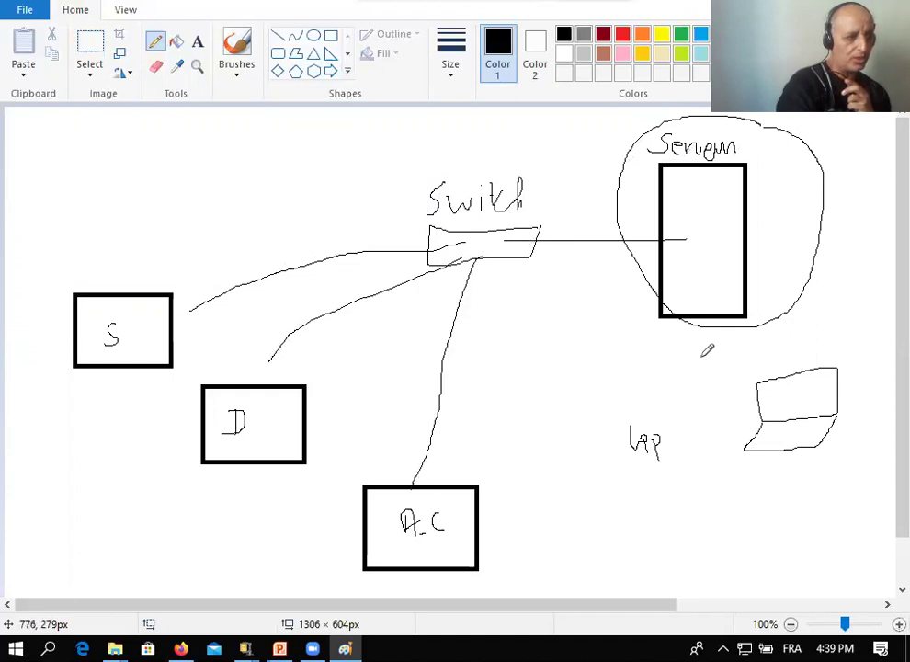
drag(743, 364, 735, 387)
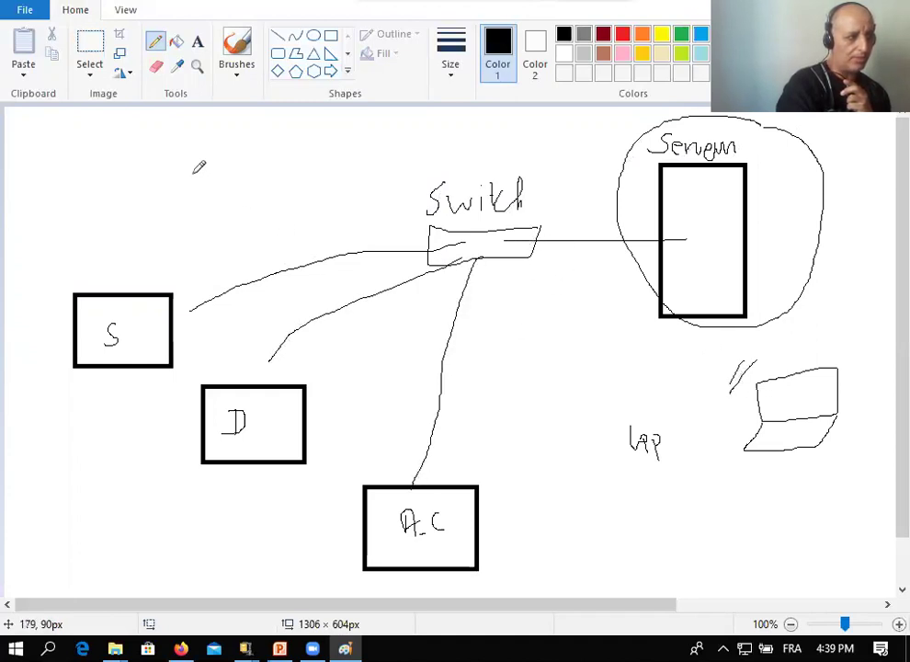
Draw red curves separating the client boxes, server and laptop, mark the server area "1E" and the laptop "A" and "1"
click(623, 34)
mouse_move(124, 221)
mouse_down()
mouse_move(420, 296)
mouse_move(515, 480)
mouse_up()
mouse_move(846, 316)
mouse_down()
mouse_move(860, 313)
mouse_move(670, 397)
mouse_up()
mouse_move(579, 112)
mouse_down()
mouse_move(608, 287)
mouse_move(841, 320)
mouse_move(857, 298)
mouse_up()
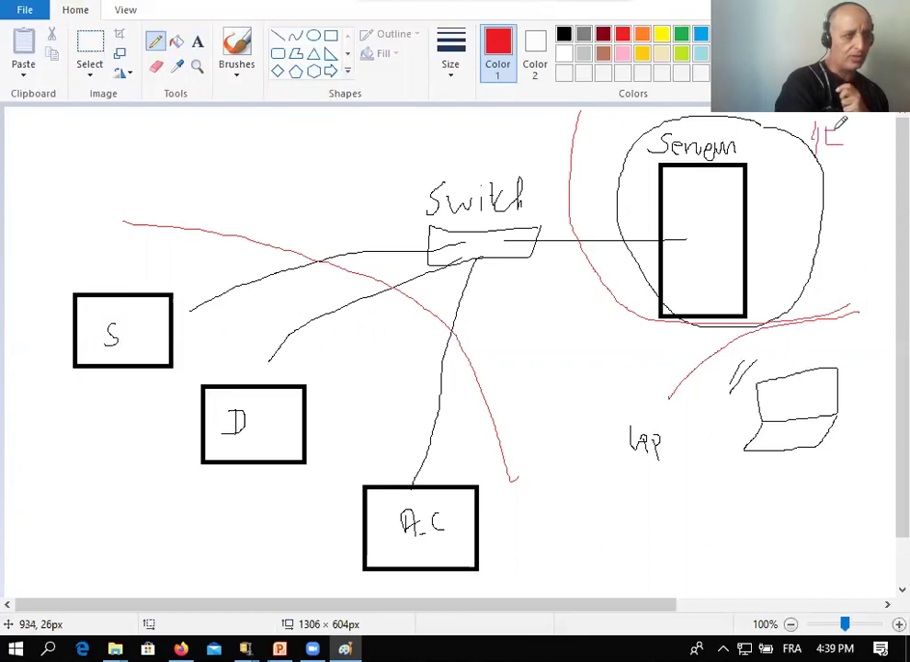
mouse_move(789, 409)
mouse_down()
mouse_move(810, 384)
mouse_move(814, 354)
mouse_up()
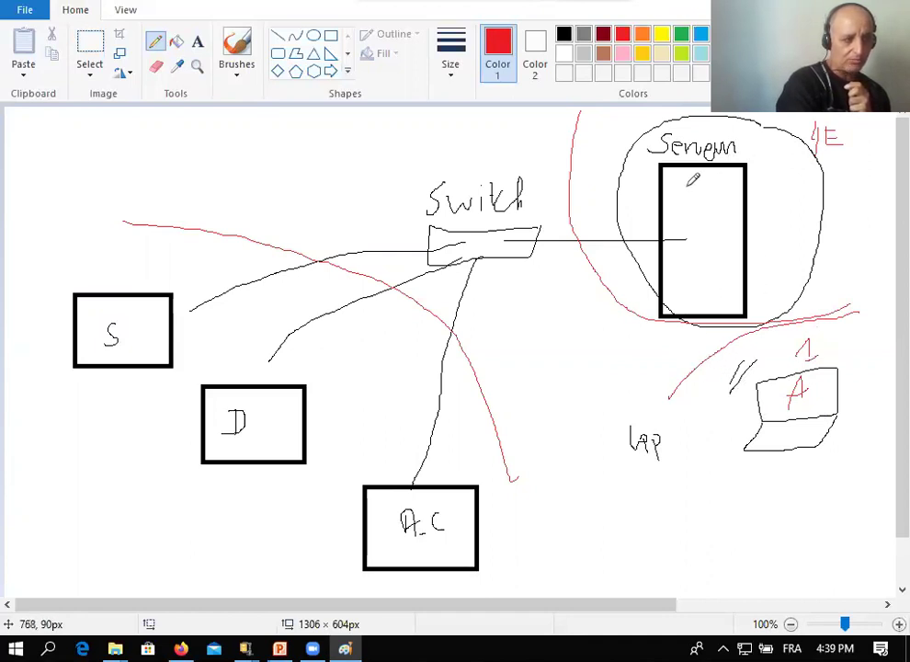
Write "Act", "Se" and "B.A" in red inside the server, write "Term" on the laptop, and draw an arrow from server to laptop
mouse_move(683, 208)
mouse_down()
mouse_move(707, 211)
mouse_move(675, 258)
mouse_move(697, 241)
mouse_up()
mouse_move(681, 283)
mouse_down()
mouse_move(697, 296)
mouse_move(729, 265)
mouse_move(737, 294)
mouse_up()
click(708, 292)
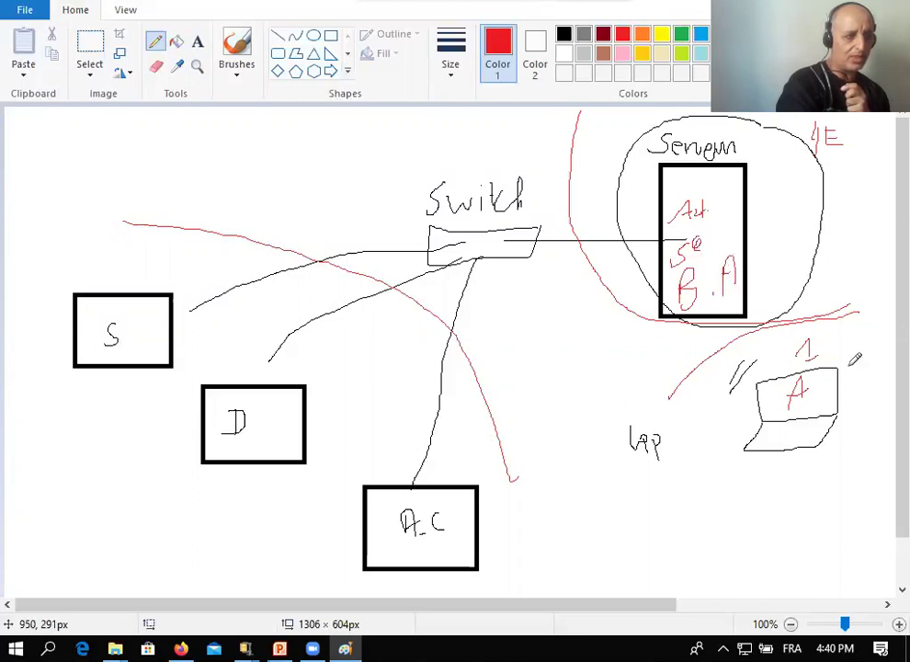
mouse_move(784, 429)
mouse_down()
mouse_move(798, 444)
mouse_move(809, 429)
mouse_move(819, 438)
mouse_up()
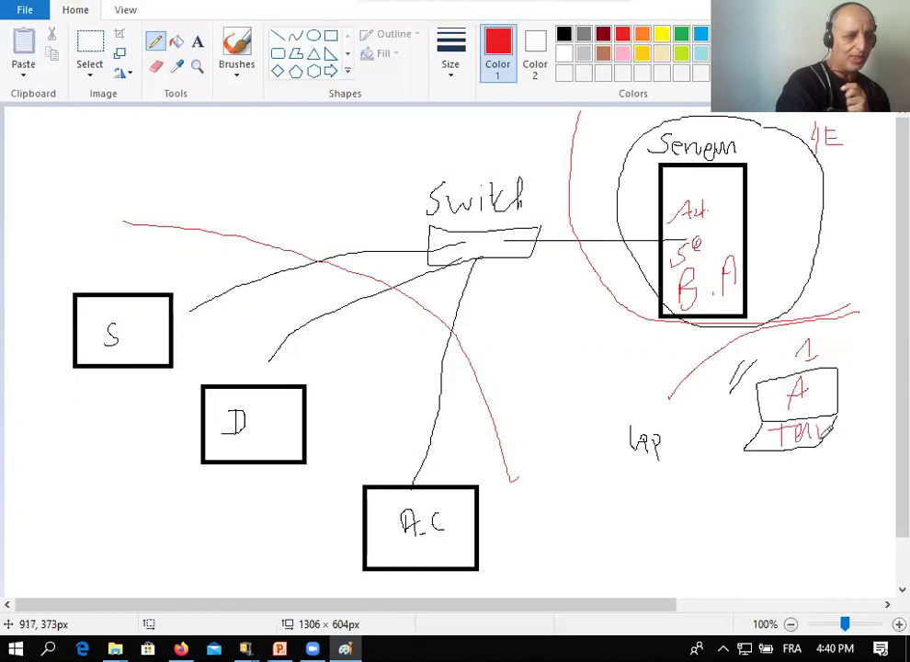
mouse_move(720, 220)
mouse_down()
mouse_move(784, 236)
mouse_move(833, 373)
mouse_up()
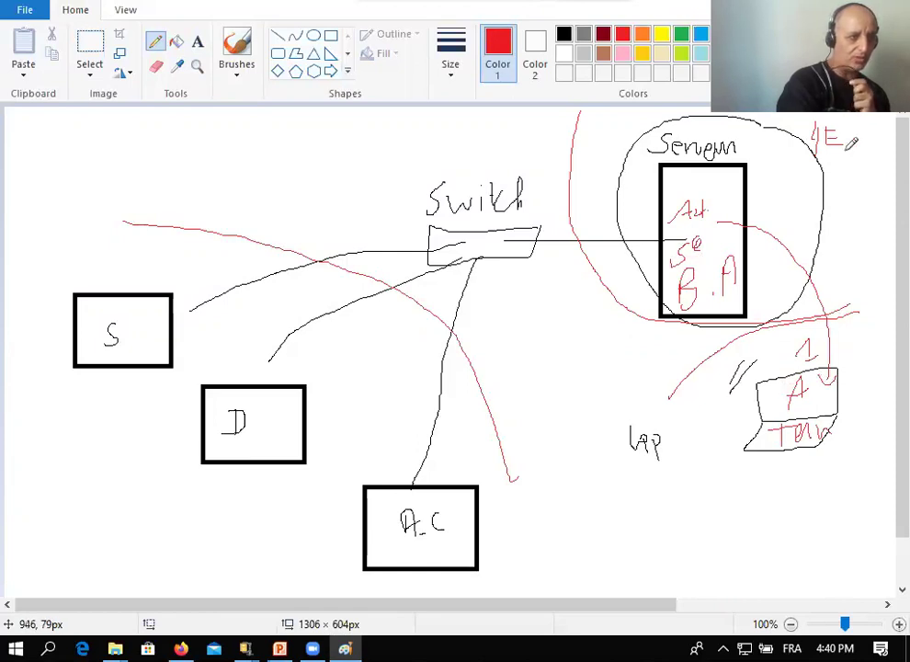
Return to the desktop, move the VMware Workstation Pro shortcut to an empty spot and launch the program
click(25, 17)
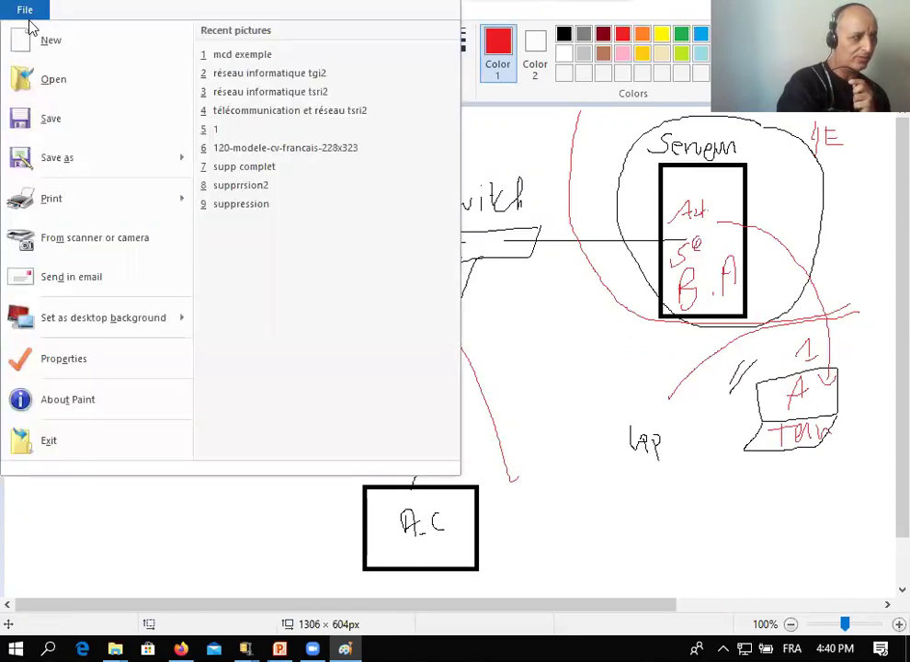
key(super+d)
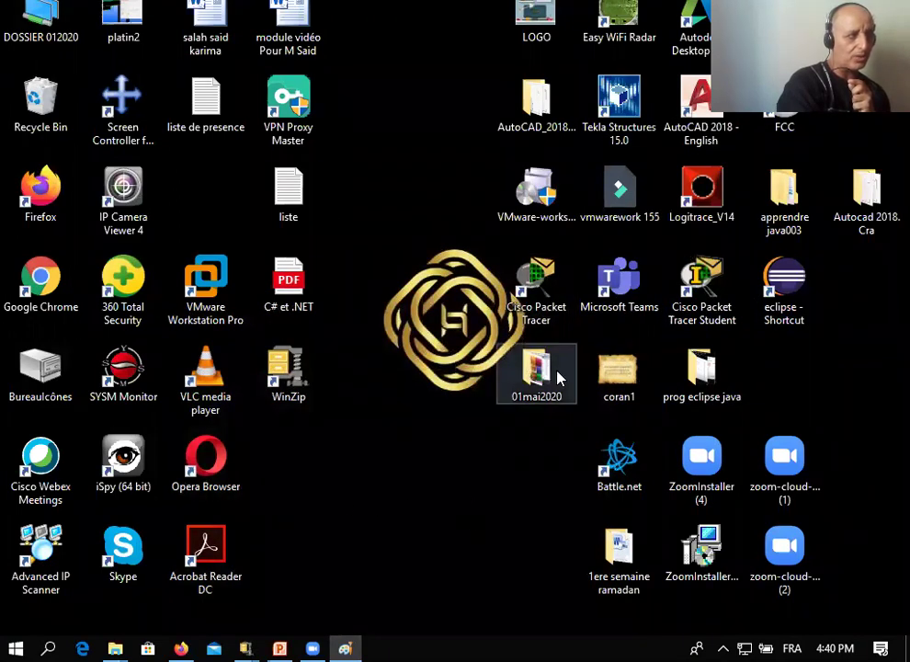
drag(240, 321, 336, 470)
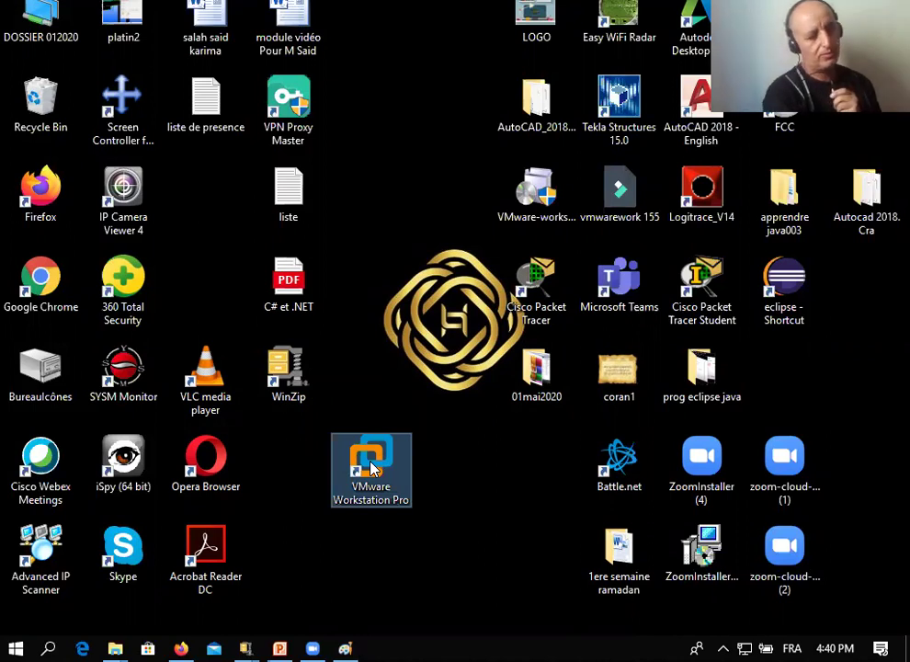
double_click(371, 469)
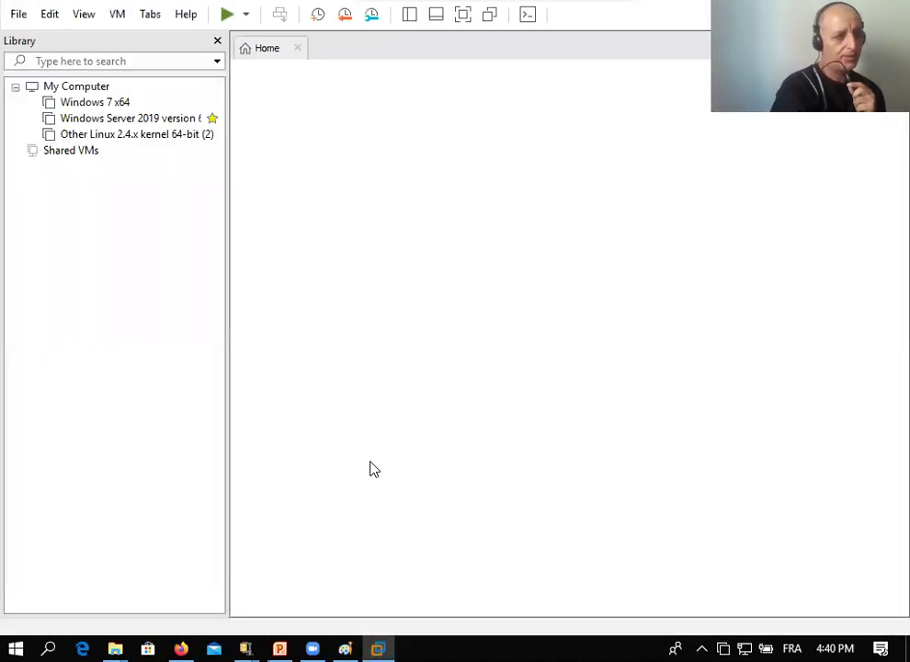
Power on the Windows Server 2019 and Windows 7 x64 virtual machines
click(140, 119)
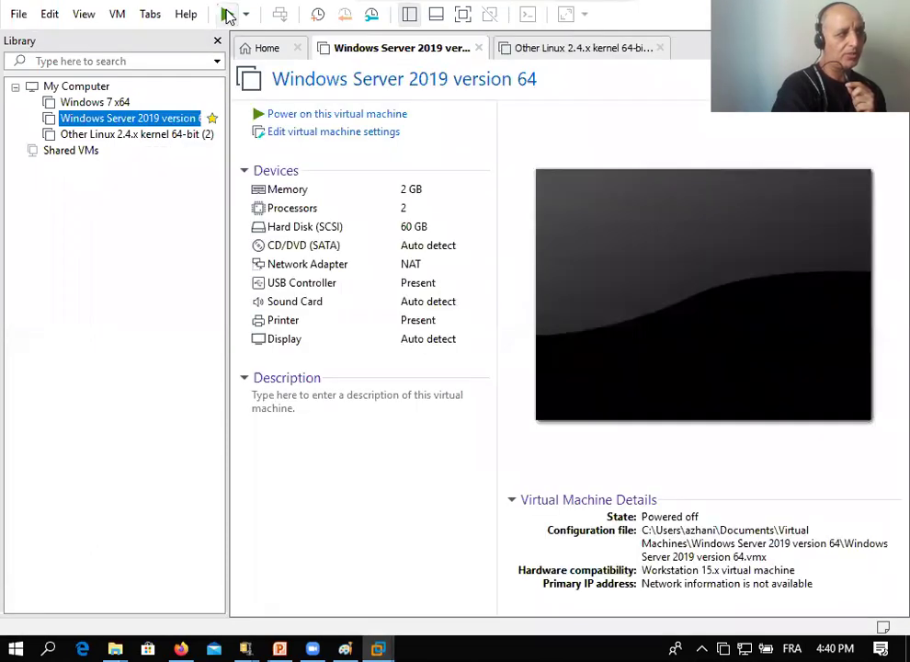
click(276, 116)
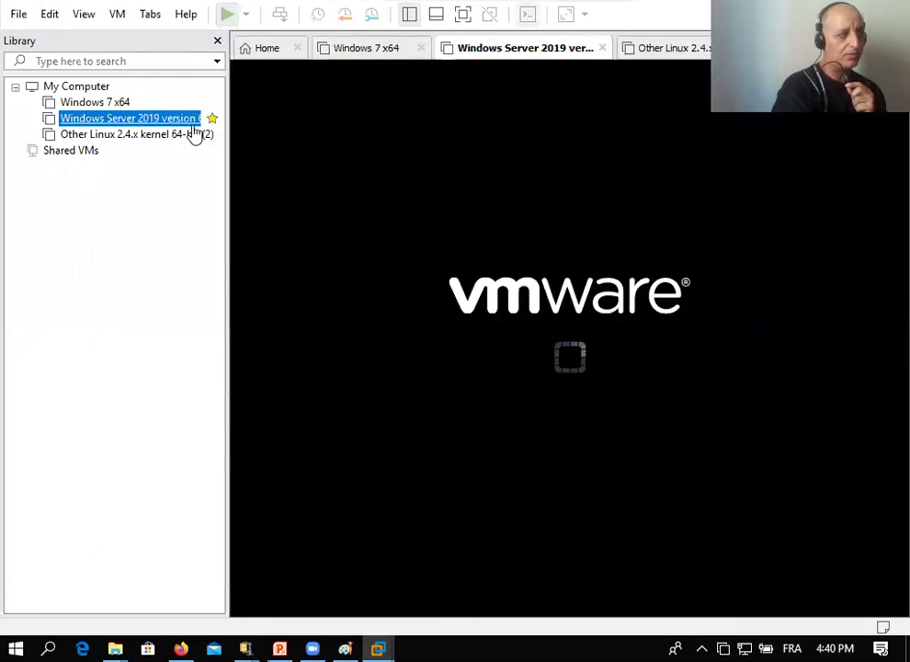
click(122, 105)
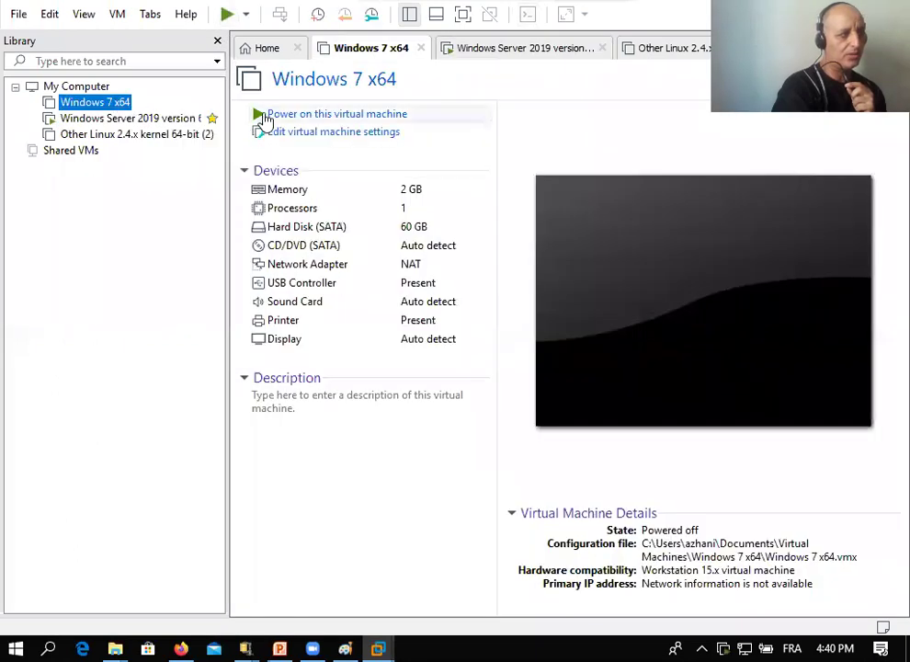
click(260, 116)
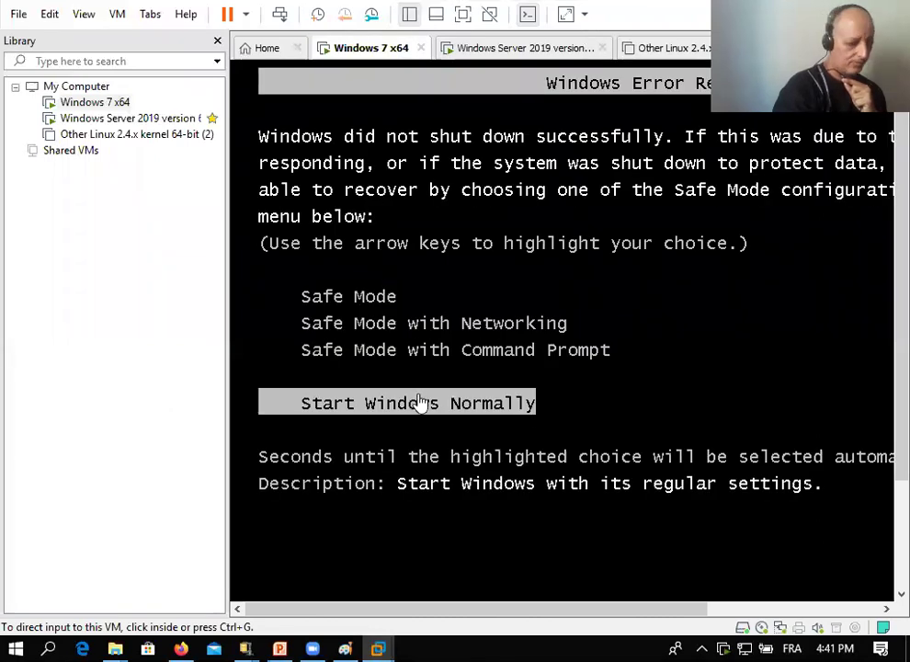
Start Windows normally in the Windows 7 x64 machine and return input control to the host
click(421, 402)
key(Return)
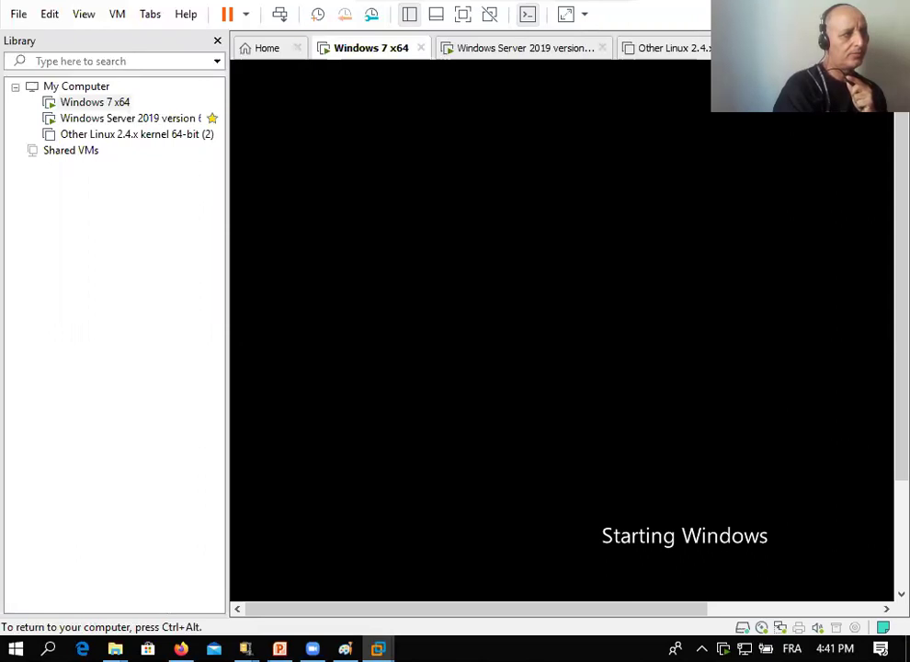
key(ctrl+alt)
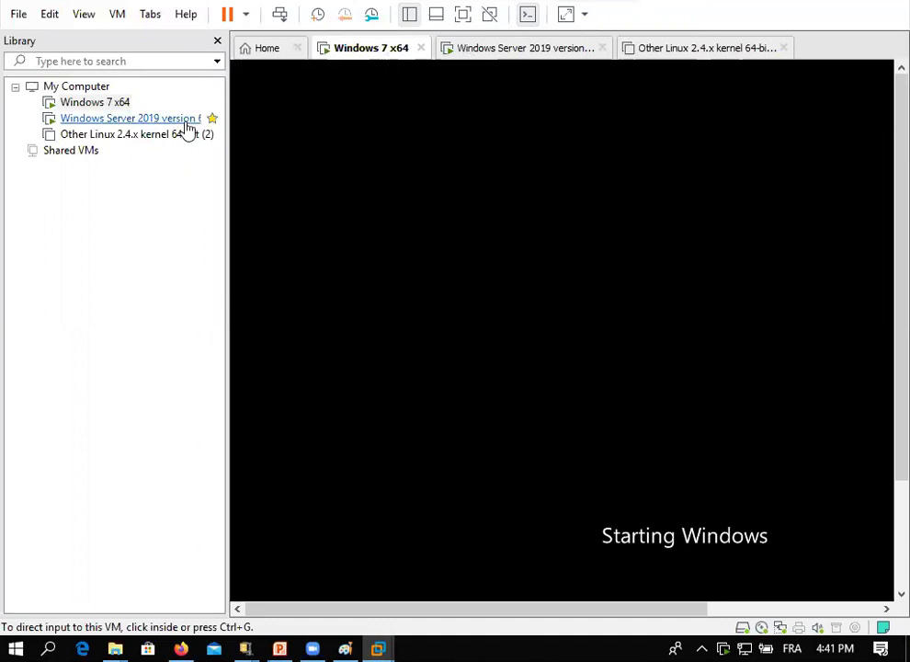
Check the boot progress of the Windows Server 2019 and Windows 7 x64 virtual machines
click(137, 122)
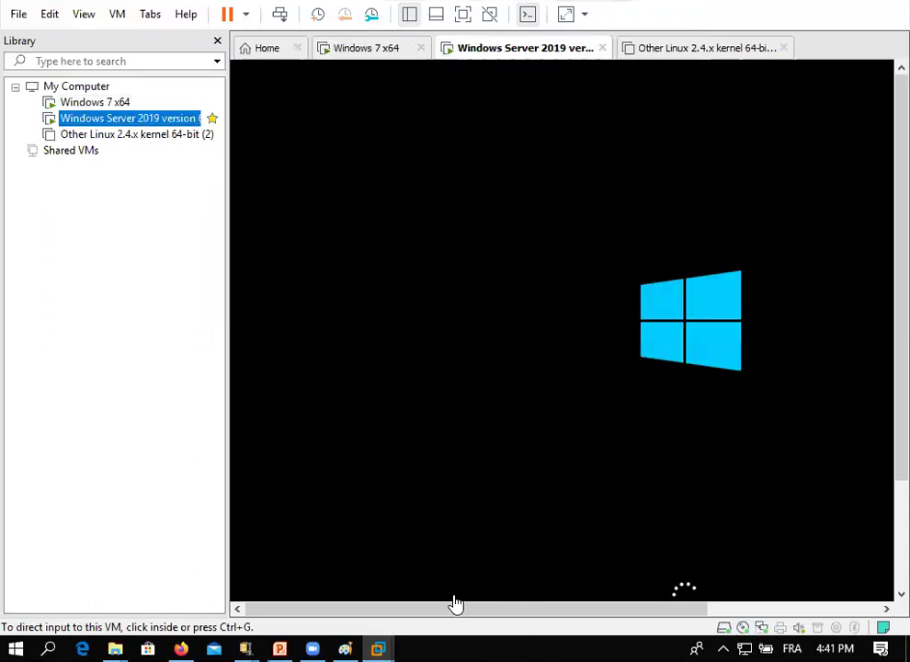
drag(649, 613, 758, 617)
drag(883, 317, 884, 373)
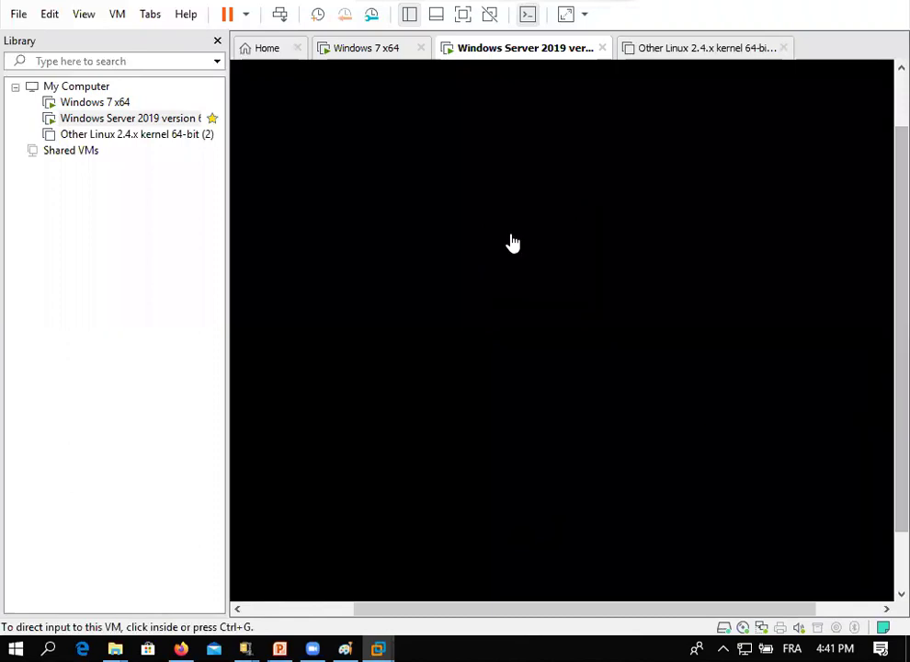
click(114, 103)
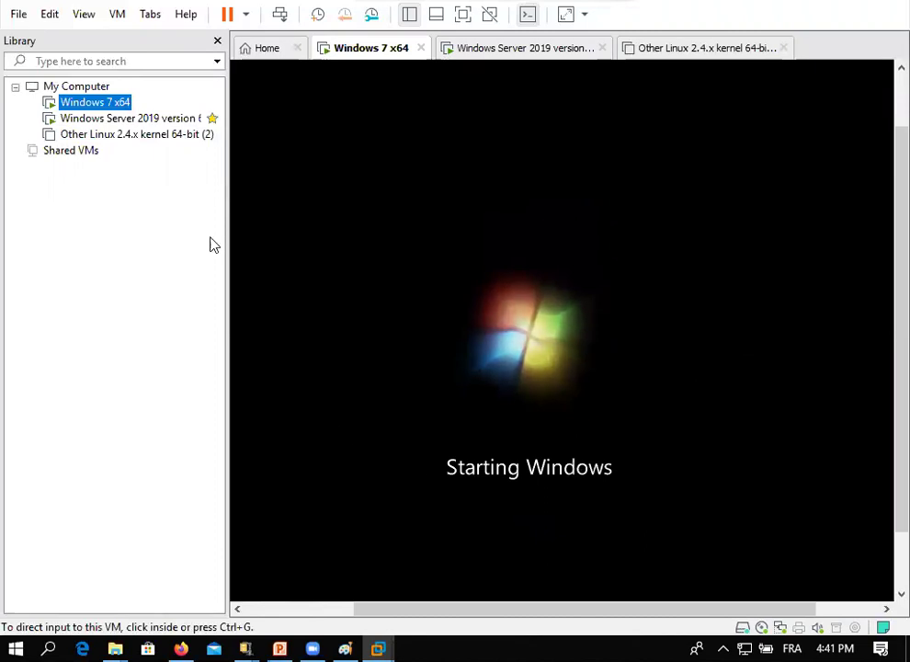
click(157, 125)
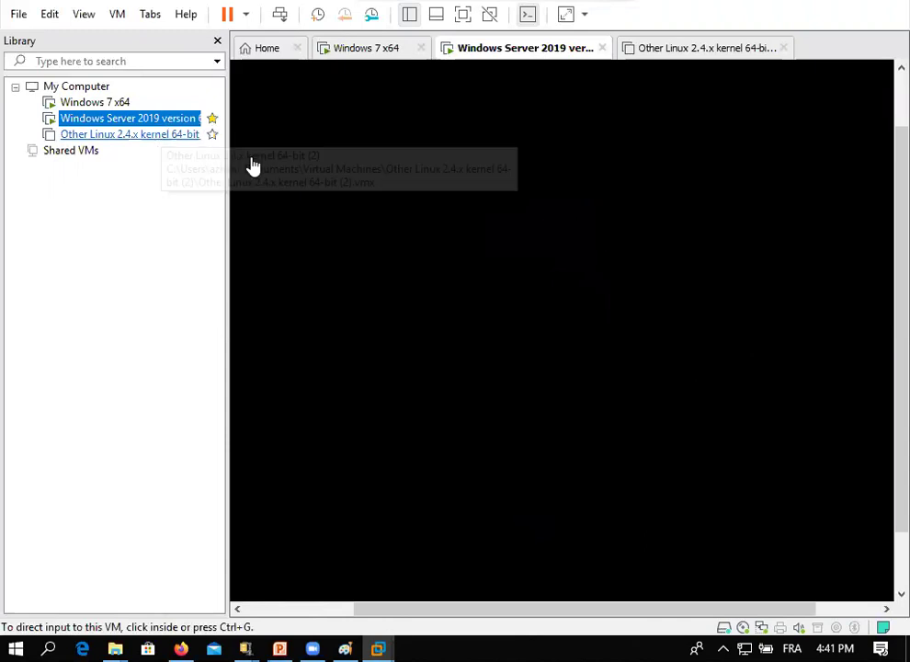
click(885, 275)
drag(885, 224, 882, 261)
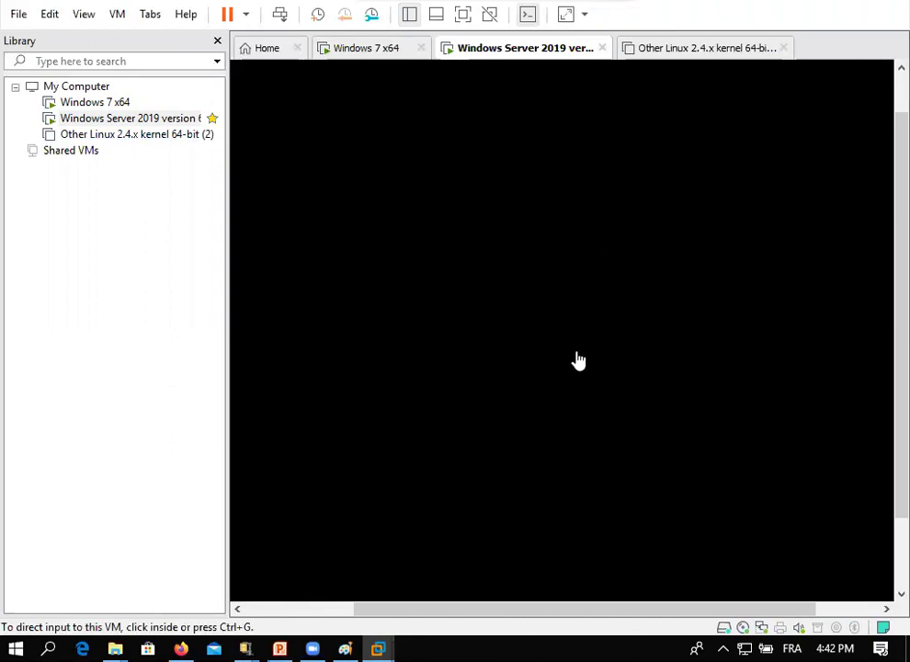
Sign in to the Windows Server 2019 machine as CCINFO\Administrateur with the account password
click(98, 103)
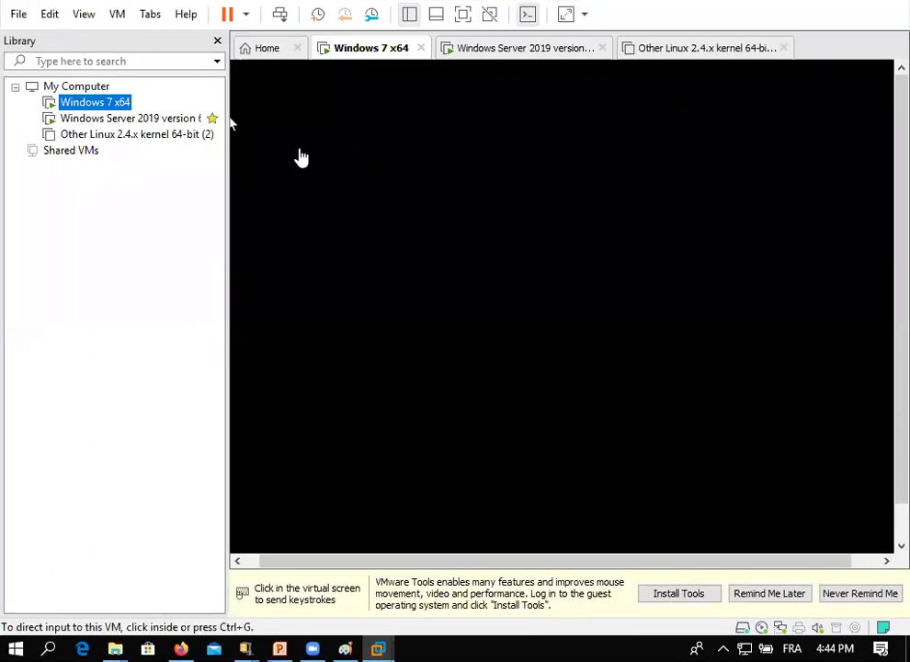
key(ctrl+Tab)
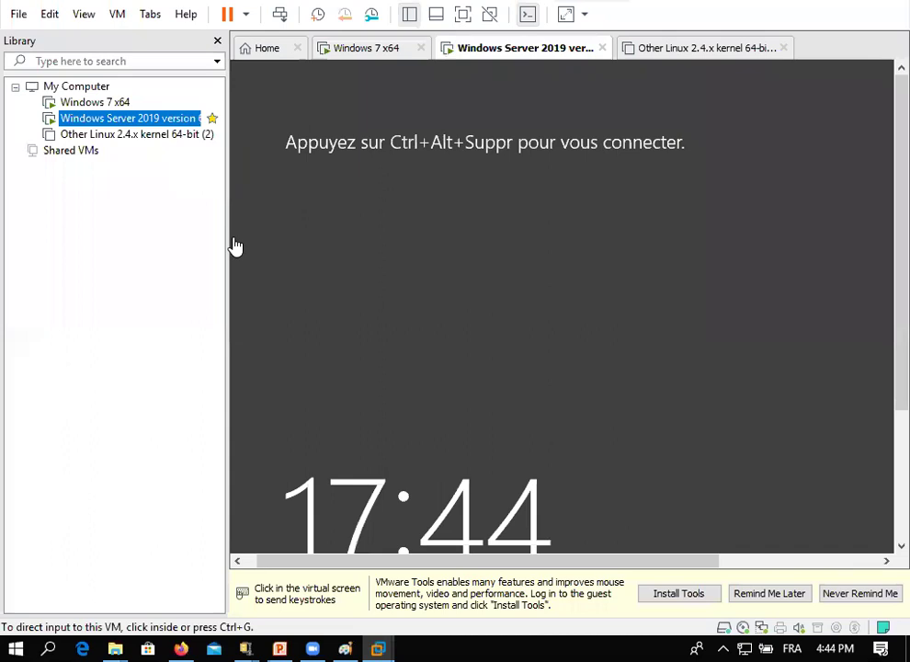
click(477, 263)
key(ctrl+alt+Insert)
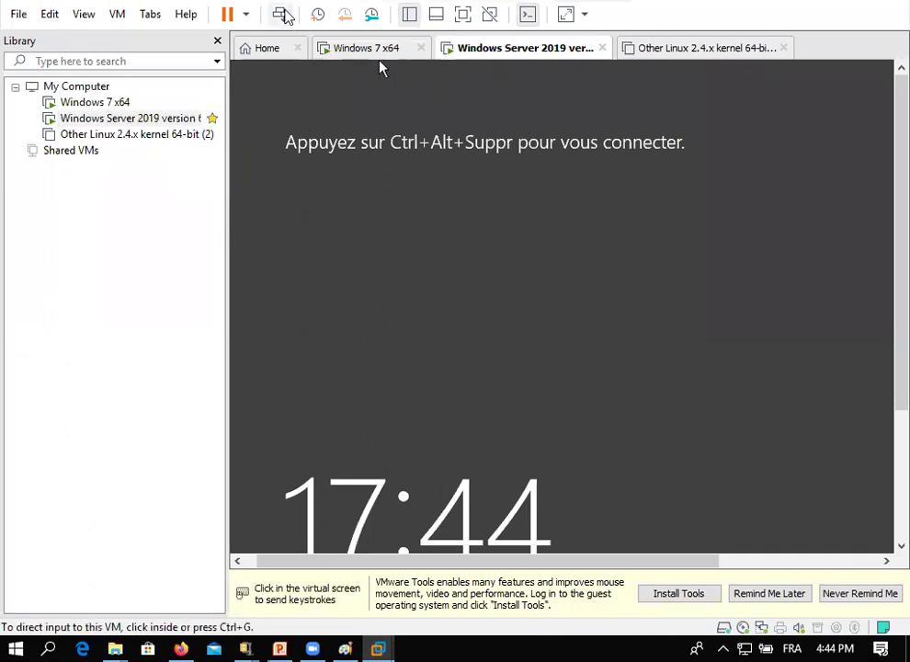
click(648, 299)
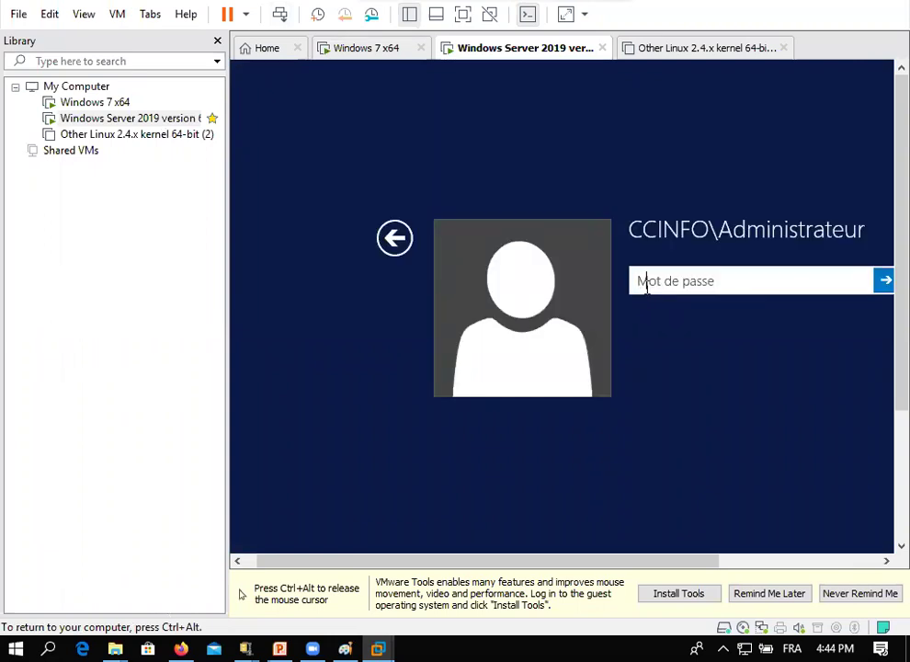
text(••••)
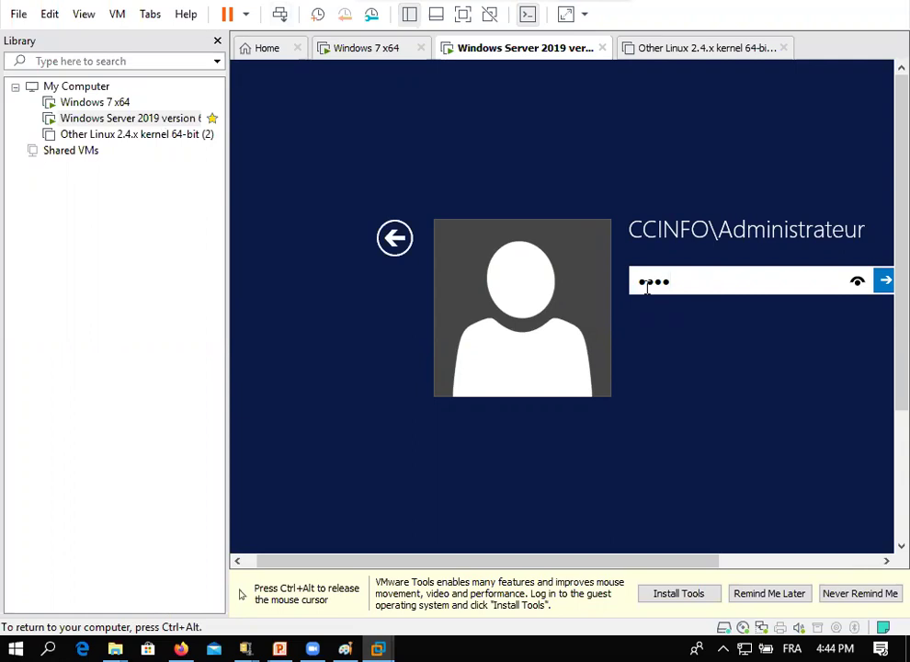
key(Return)
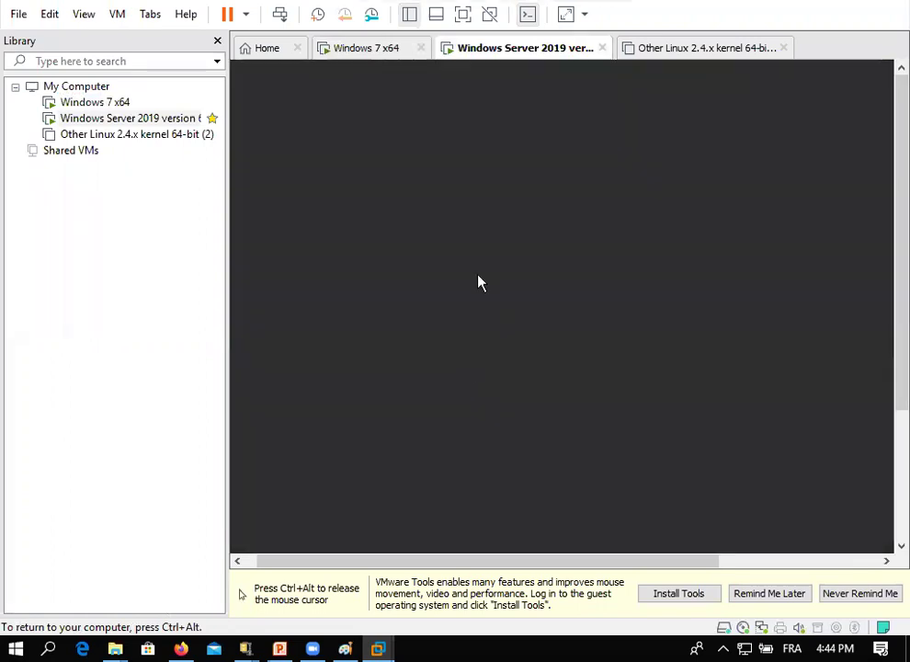
Check the Windows 7 x64 machine, then dismiss the unexpected-shutdown dialog on the server without giving a reason
click(99, 104)
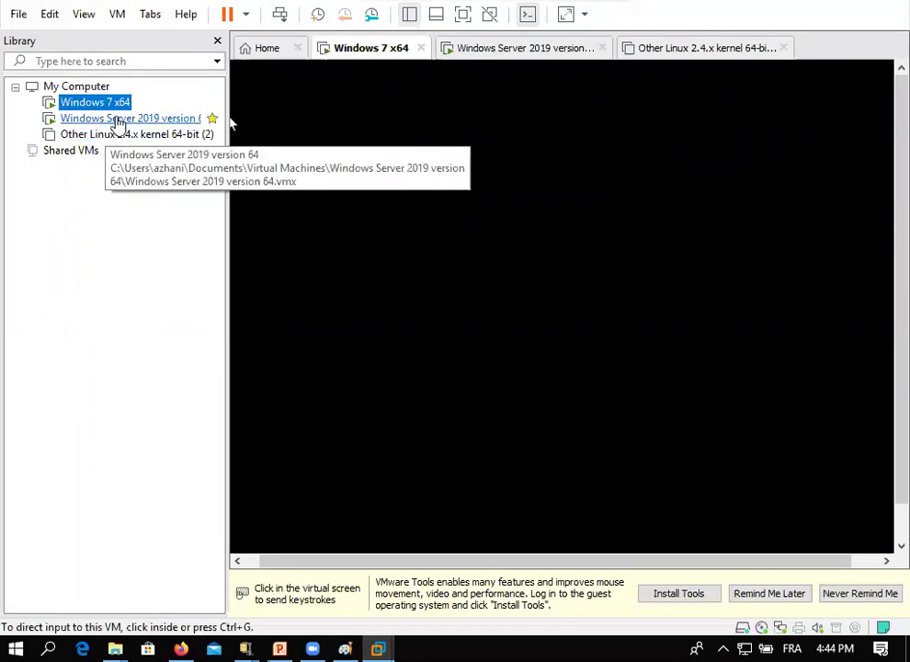
click(117, 124)
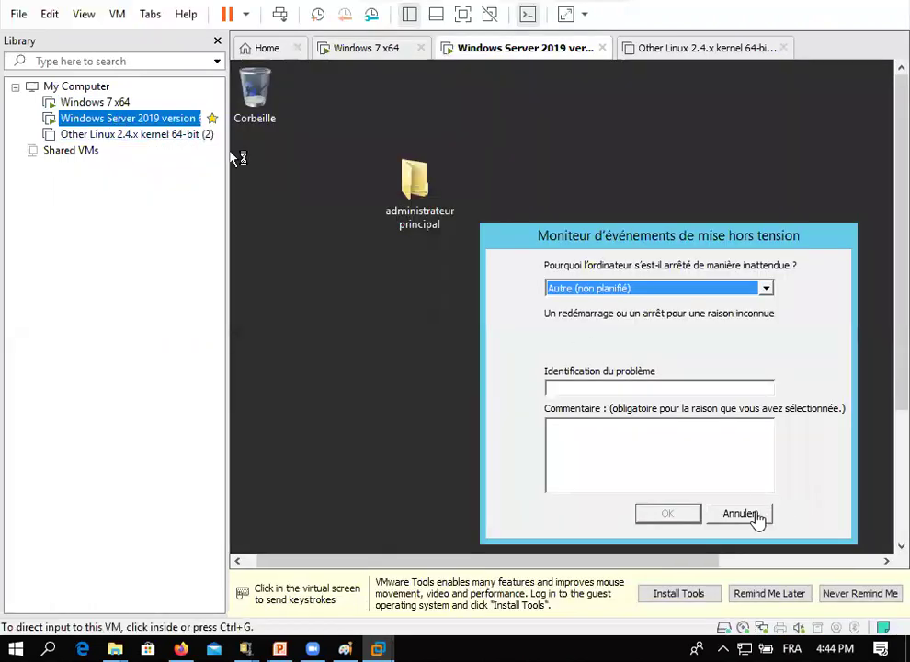
click(235, 158)
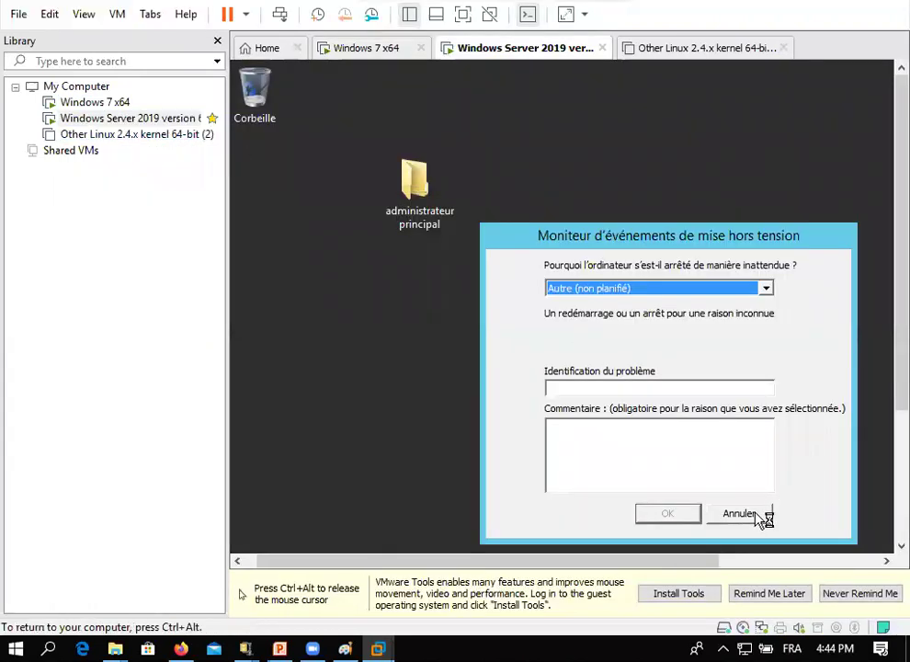
click(757, 515)
key(ctrl+alt)
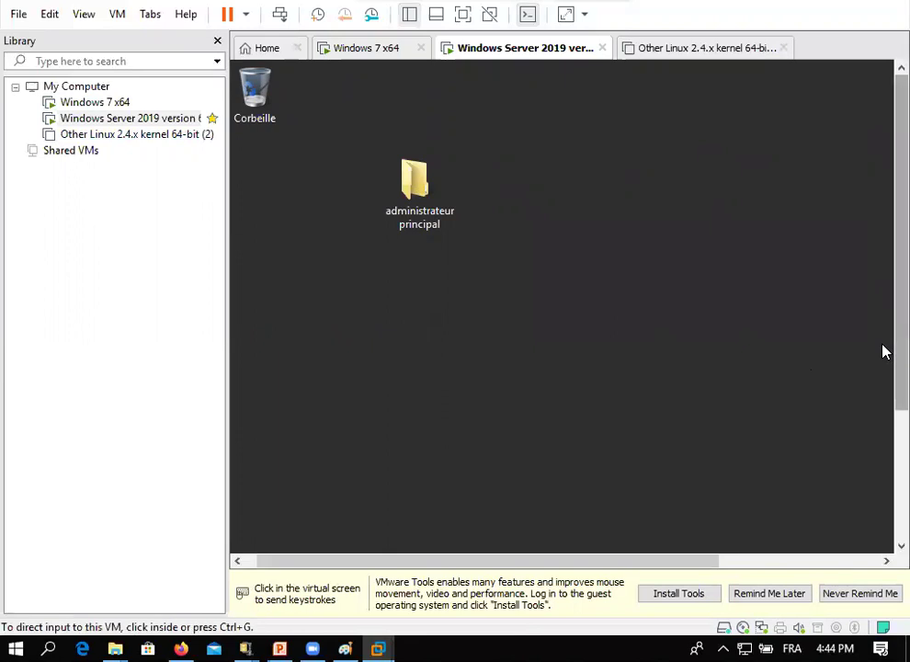
Open the Centre Réseau et partage on the server from the network connection's options
scroll(885, 353, down, 5)
click(883, 506)
key(ctrl+alt)
drag(701, 565, 839, 566)
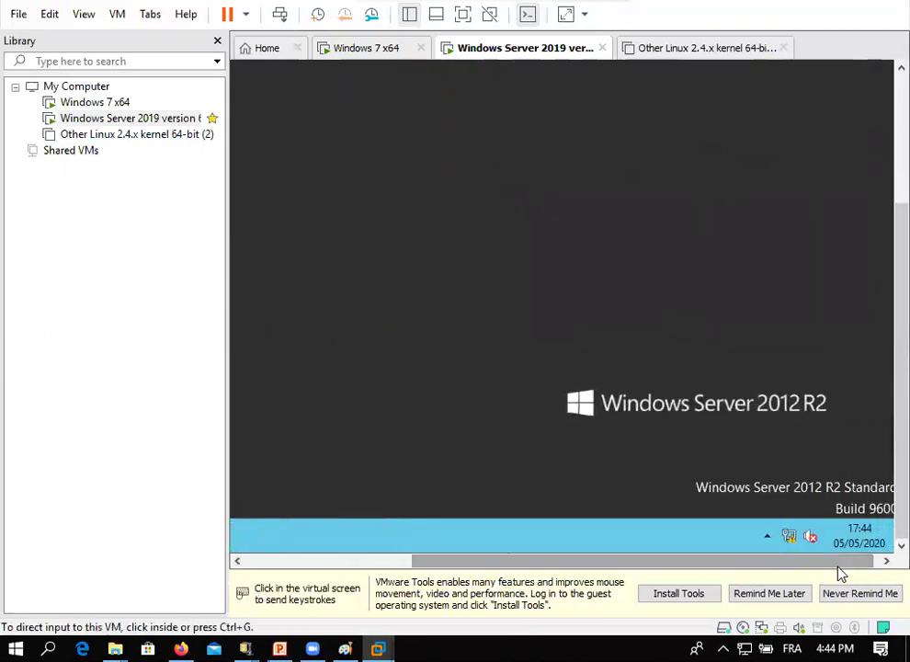
click(795, 540)
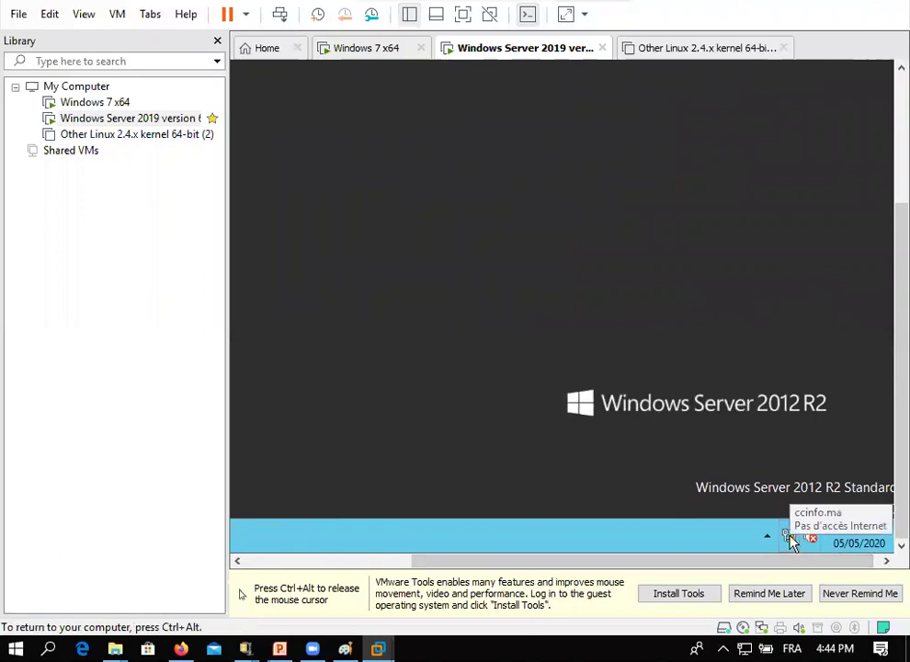
right_click(792, 543)
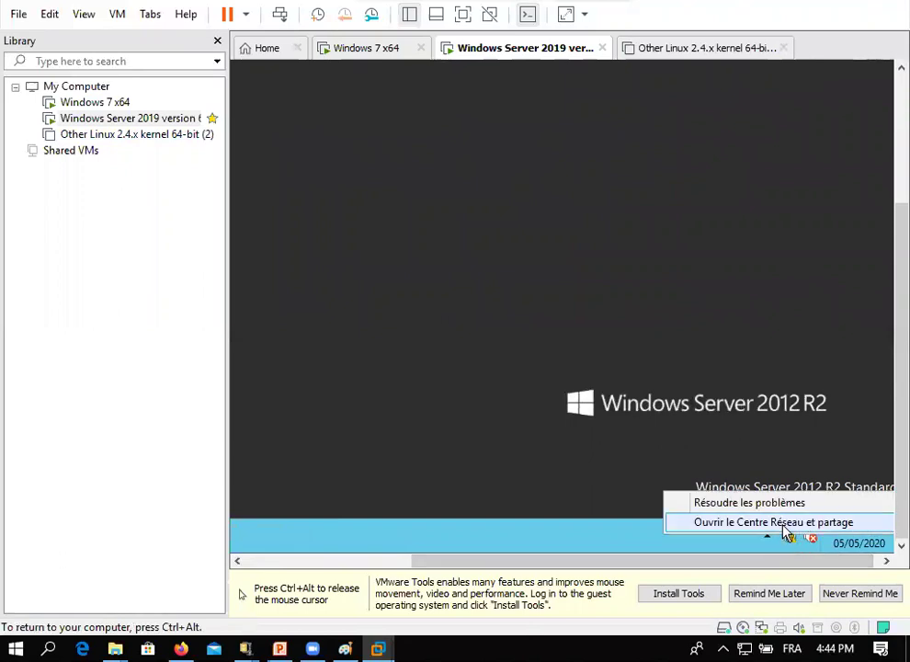
click(788, 523)
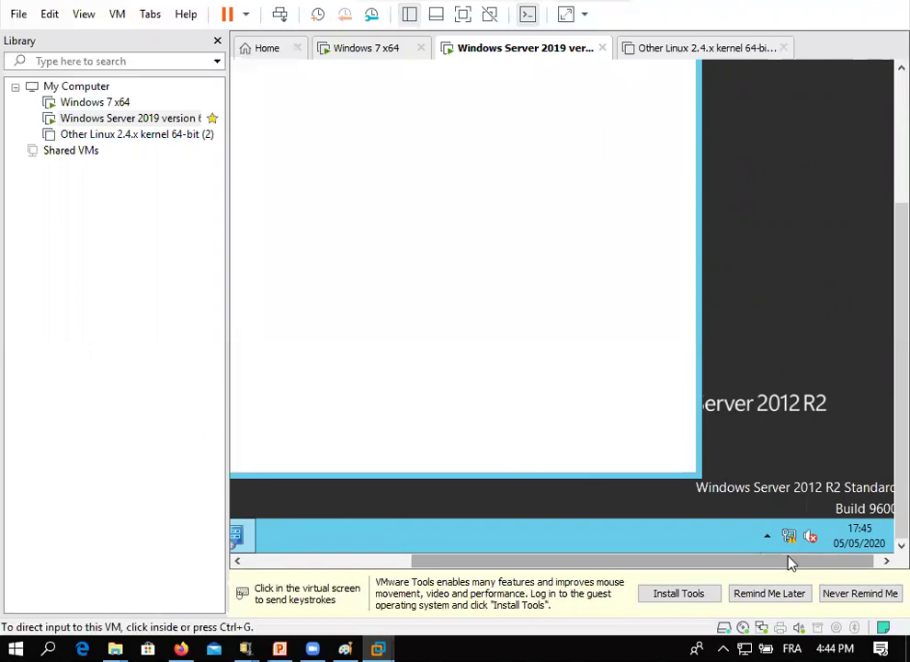
click(788, 540)
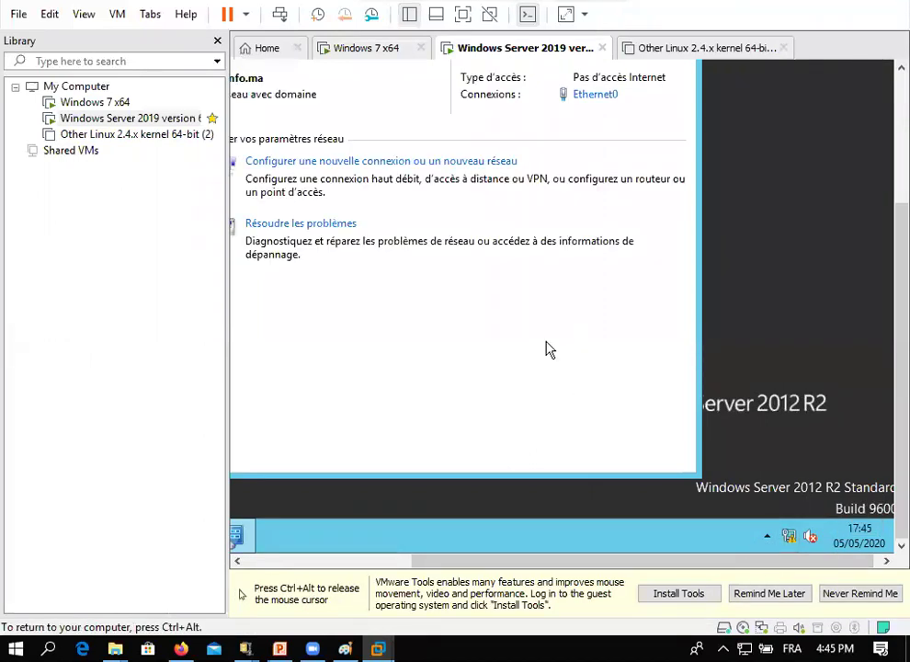
Show the server's network adapters through the option to modify the adapter settings
key(ctrl+alt)
drag(503, 570, 335, 563)
click(407, 270)
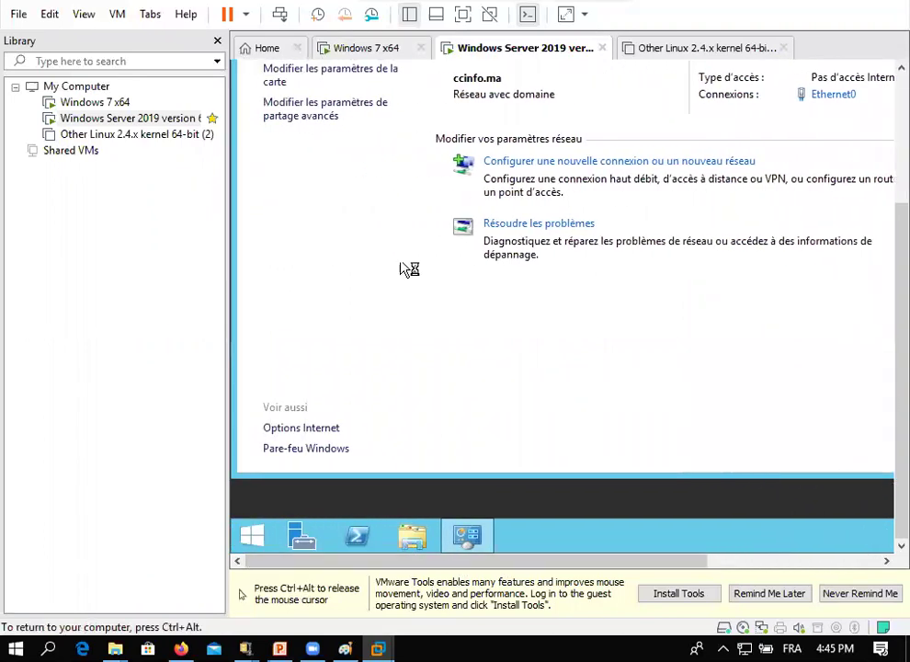
click(344, 77)
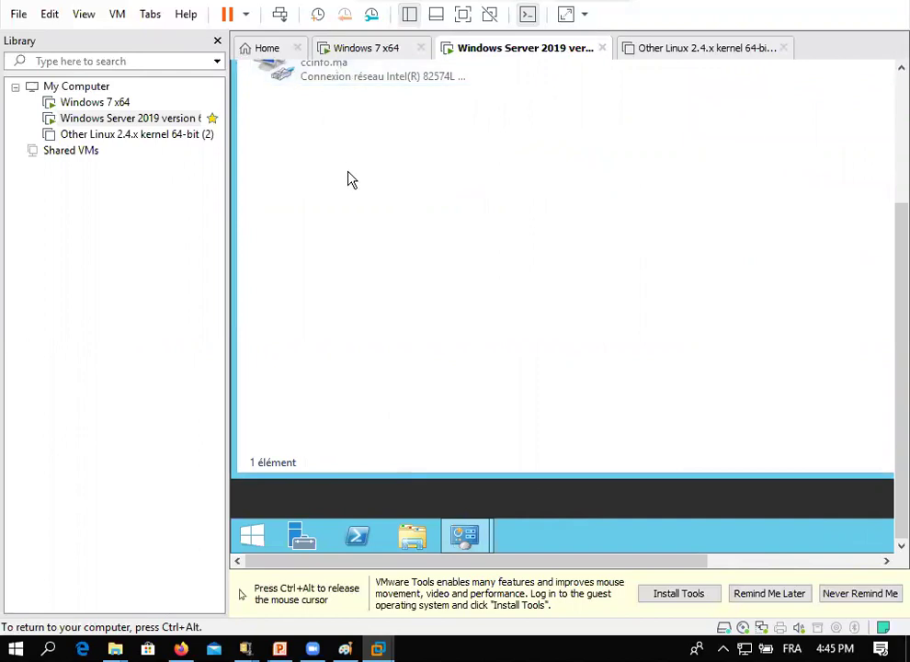
key(ctrl+alt)
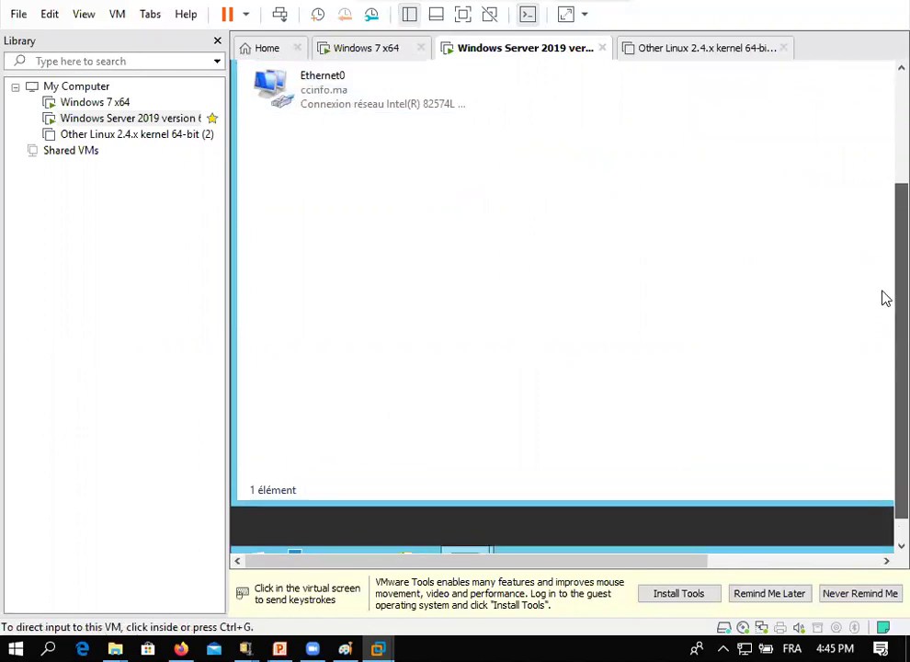
click(637, 270)
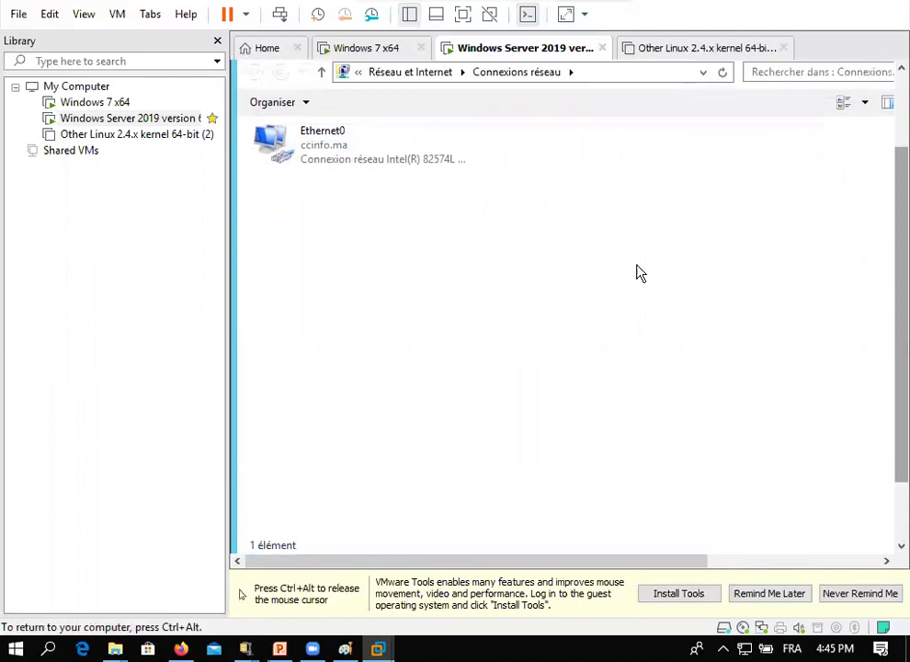
Review the TCP/IPv4 address, subnet mask, gateway and DNS settings of Ethernet0, then close both property dialogs
right_click(308, 152)
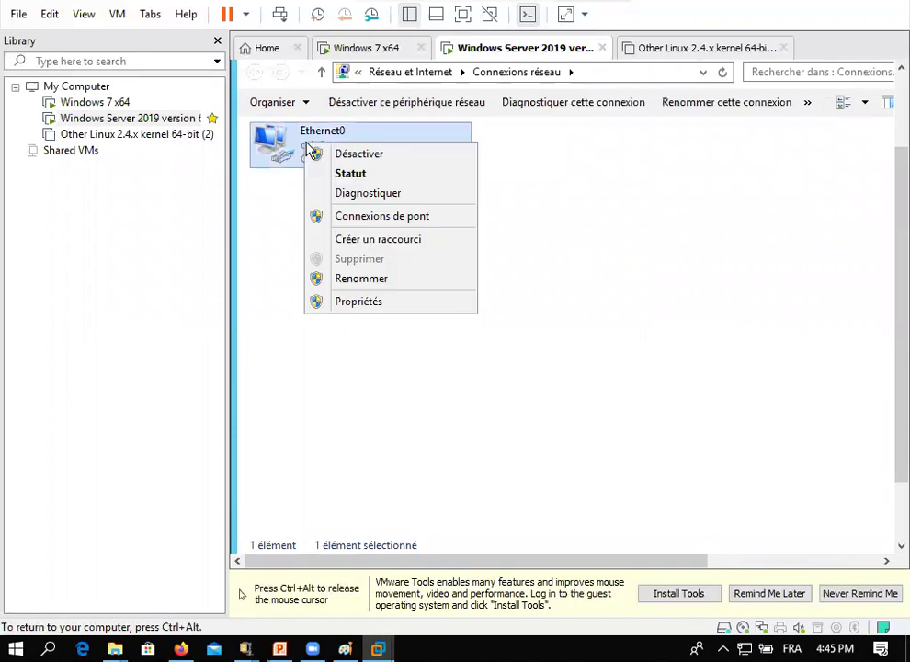
click(373, 307)
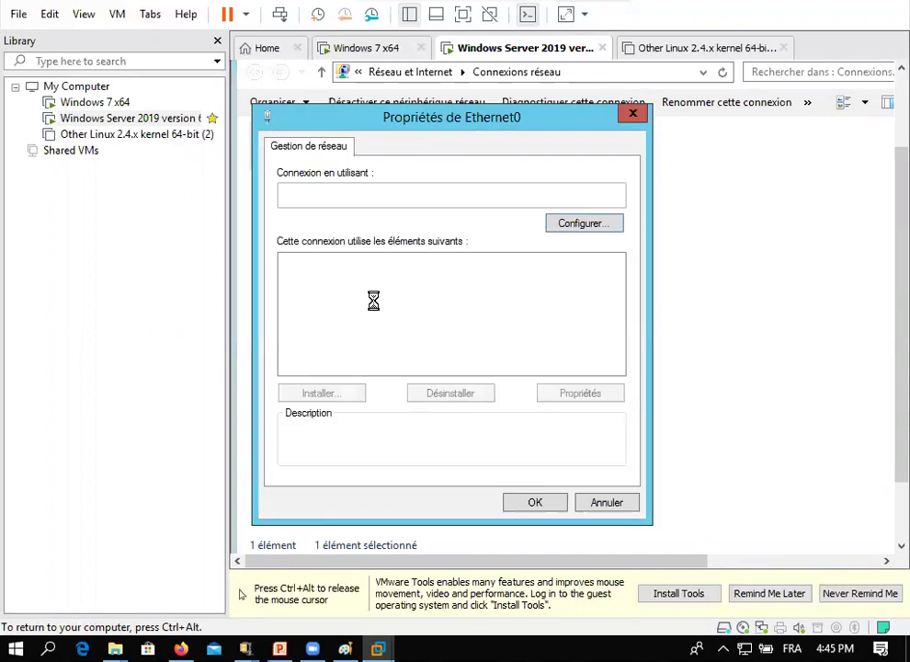
click(426, 368)
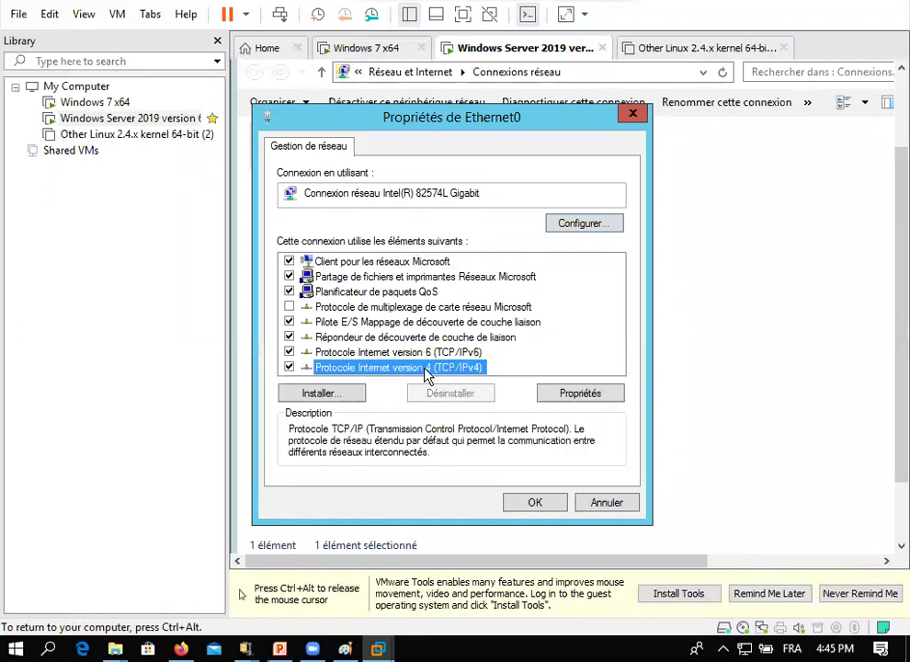
click(572, 396)
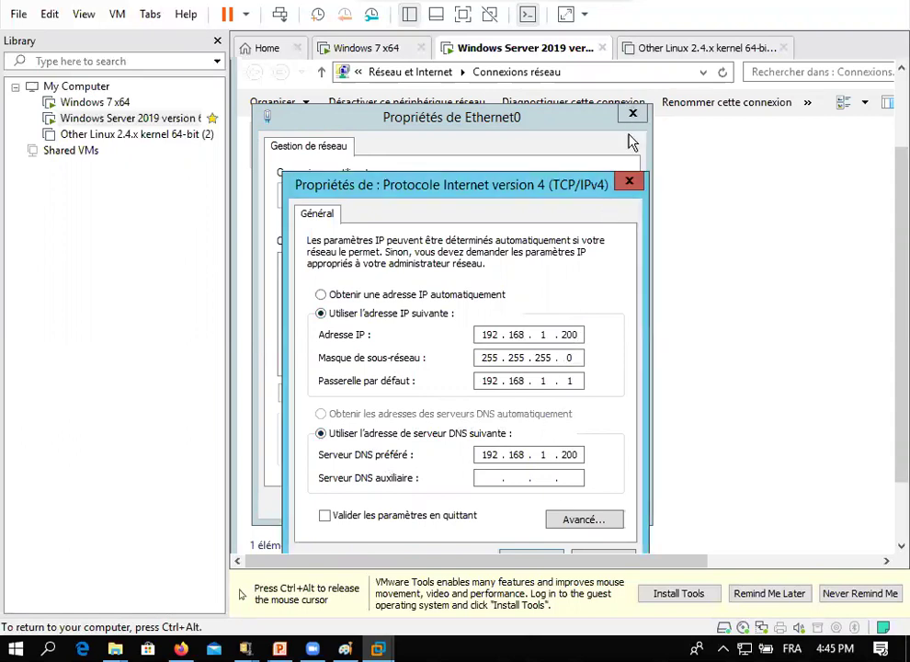
scroll(883, 441, down, 2)
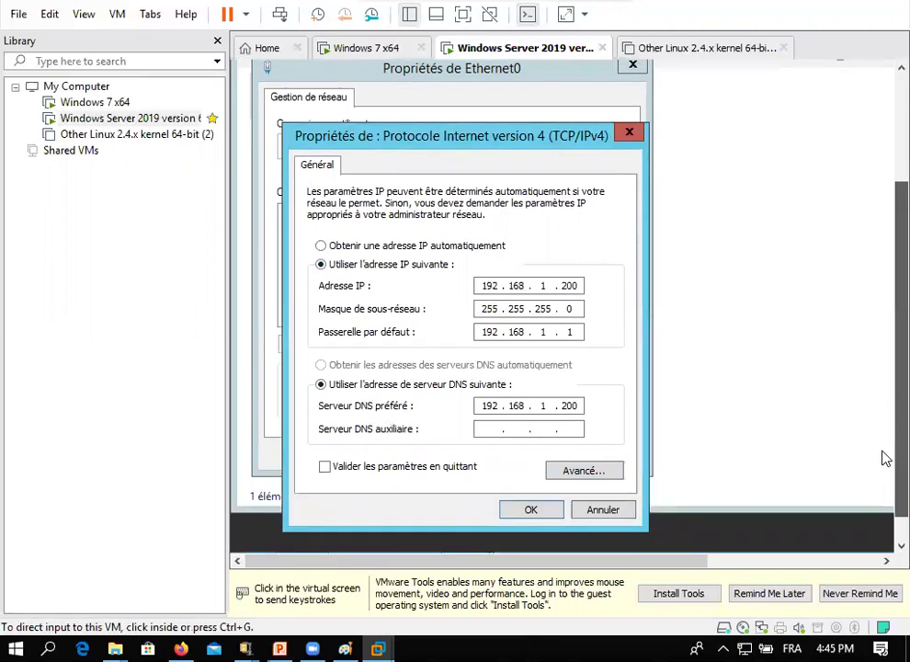
scroll(884, 457, down, 1)
click(545, 487)
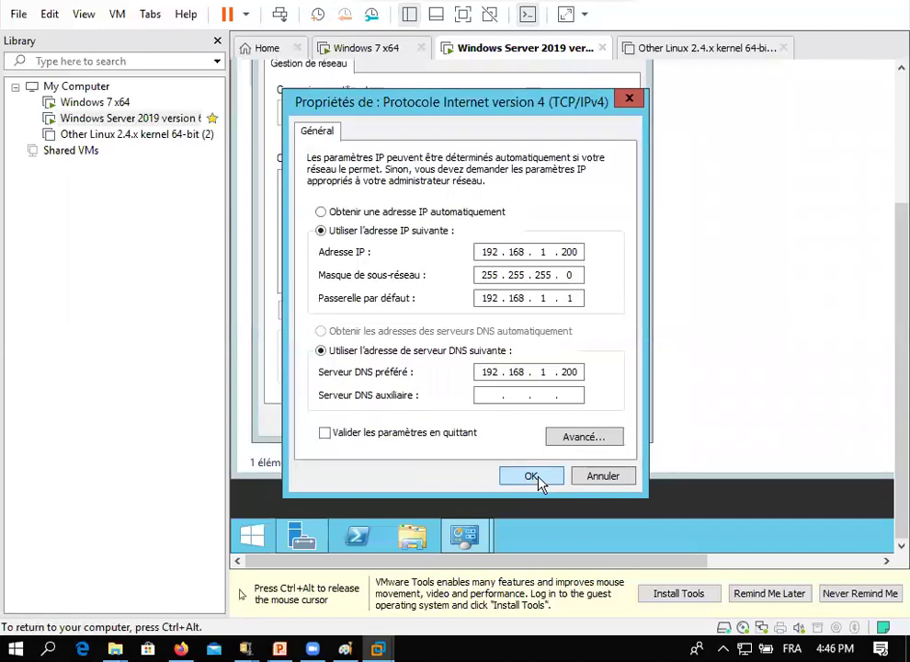
click(533, 477)
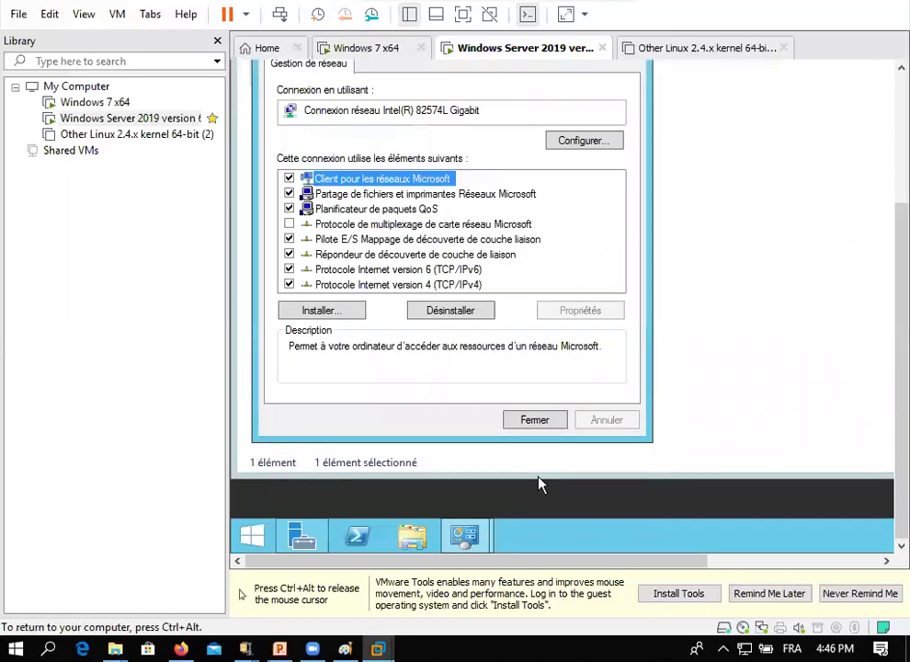
click(549, 424)
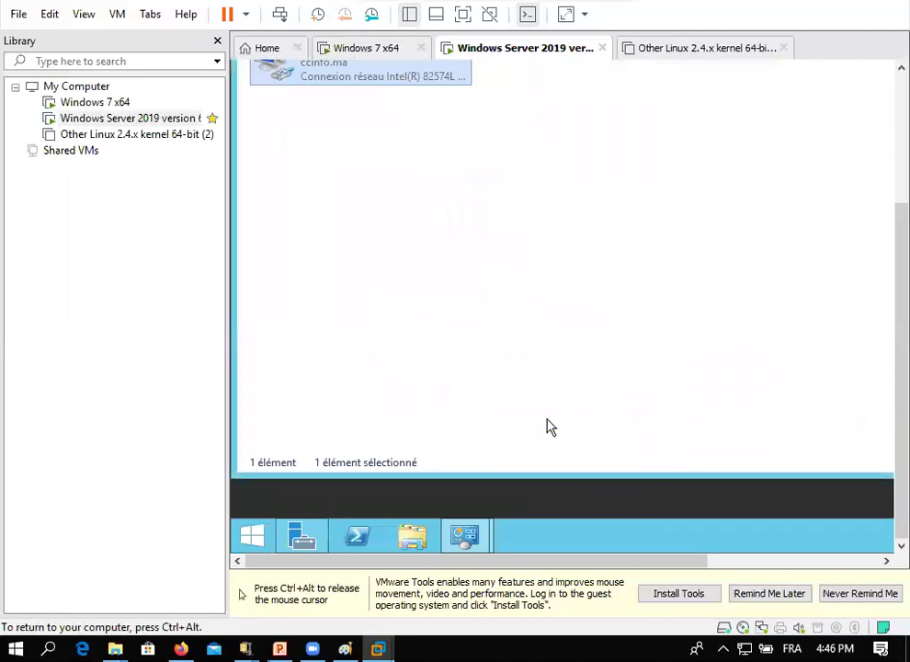
Open the Pare-feu Windows page under Système et sécurité in the server's Control Panel
right_click(250, 535)
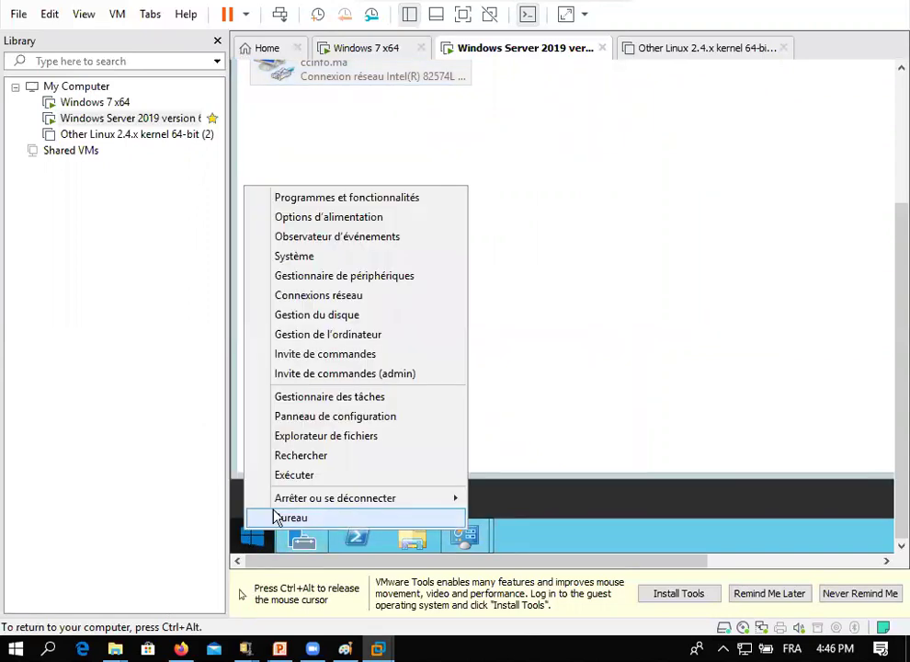
click(361, 417)
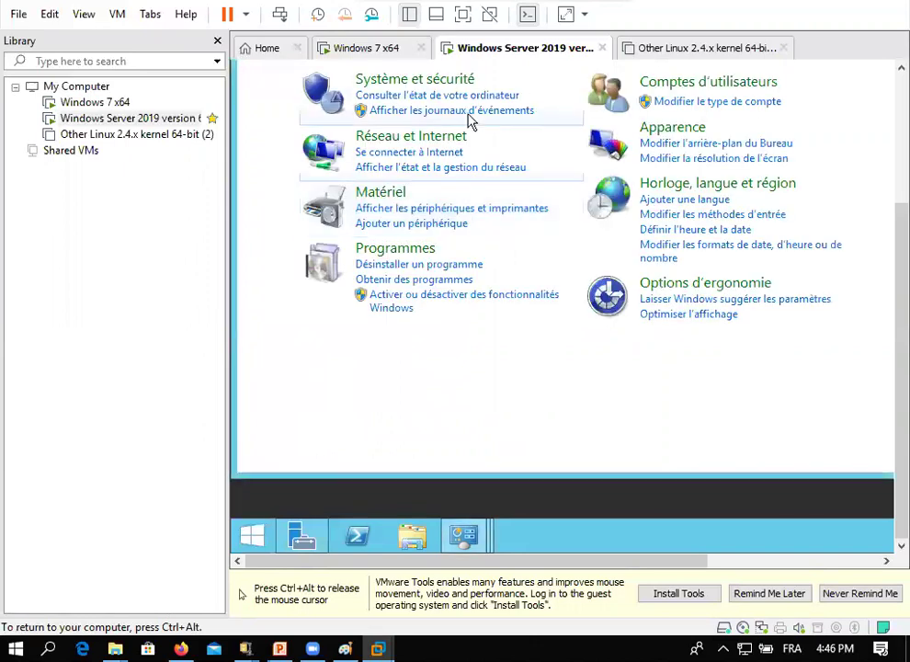
click(423, 81)
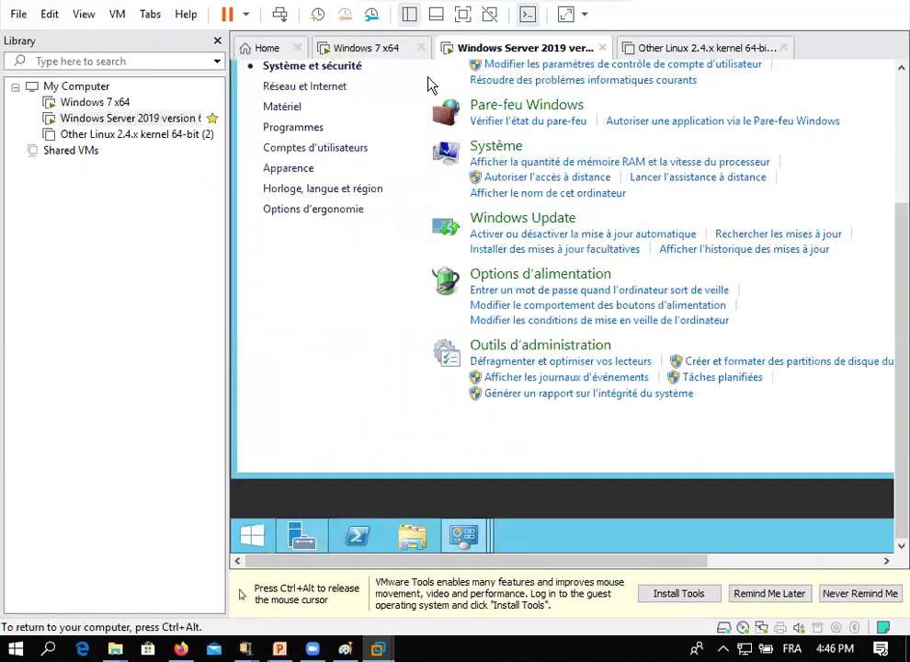
click(508, 118)
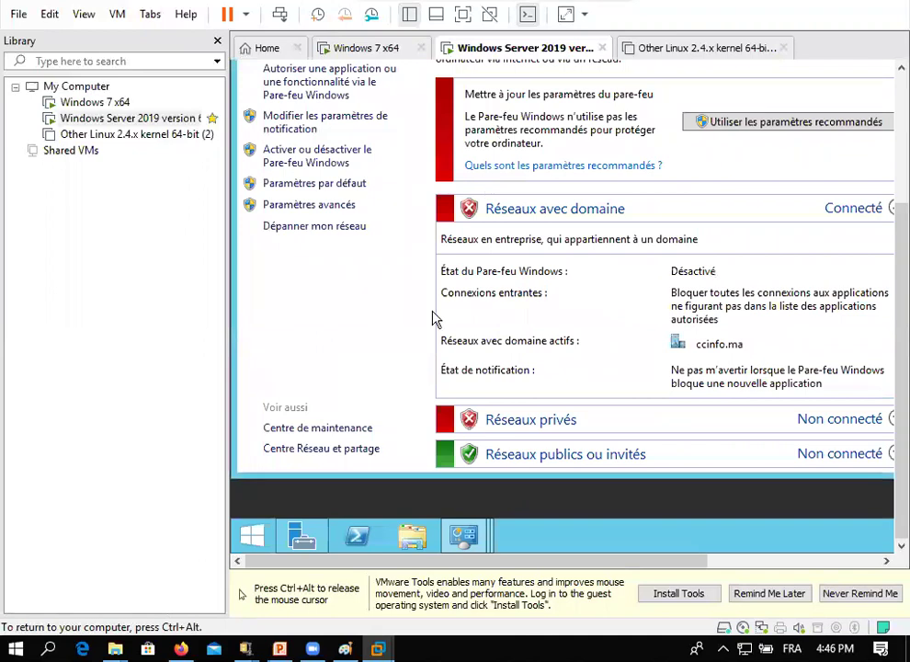
Review the firewall activation settings for domain, private and public networks, accept them and return to the firewall overview
click(323, 160)
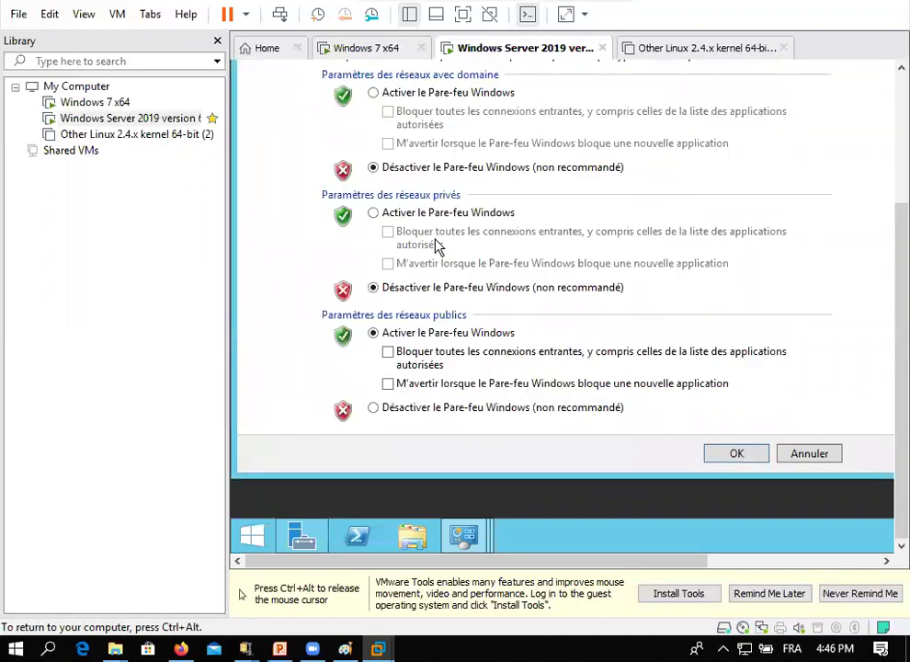
click(745, 456)
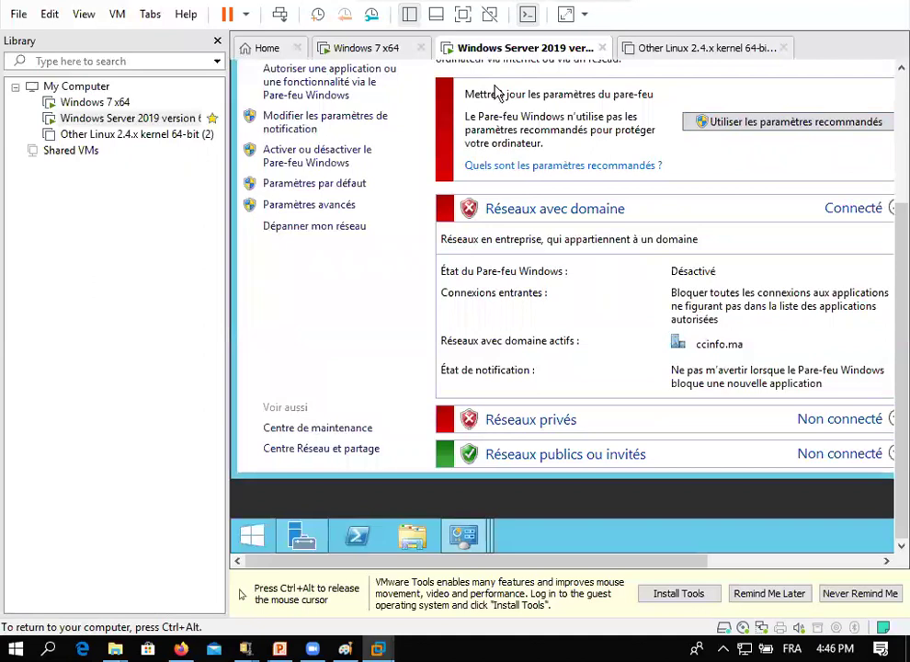
key(ctrl+alt)
scroll(884, 371, up, 4)
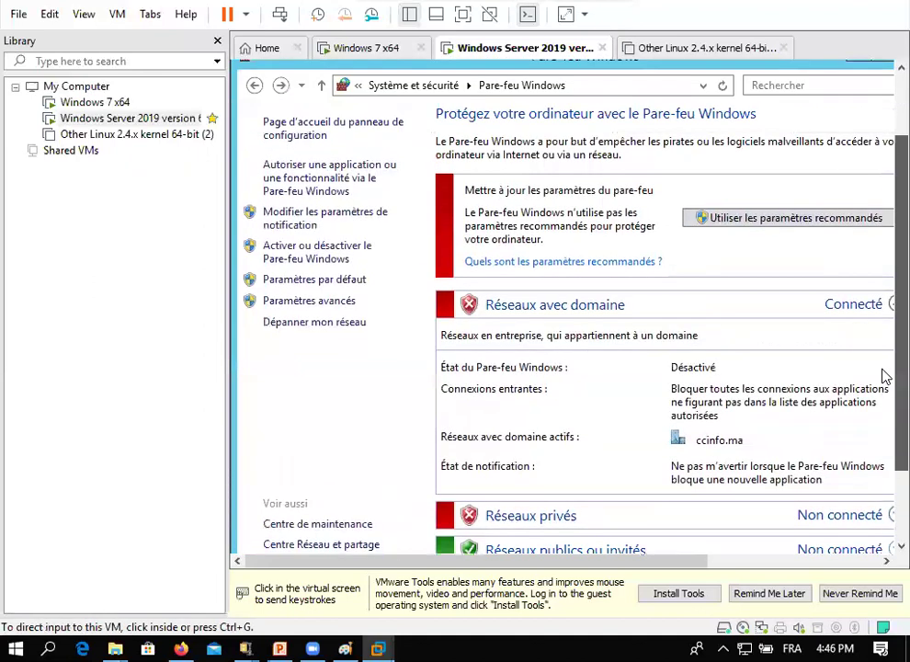
drag(654, 561, 743, 561)
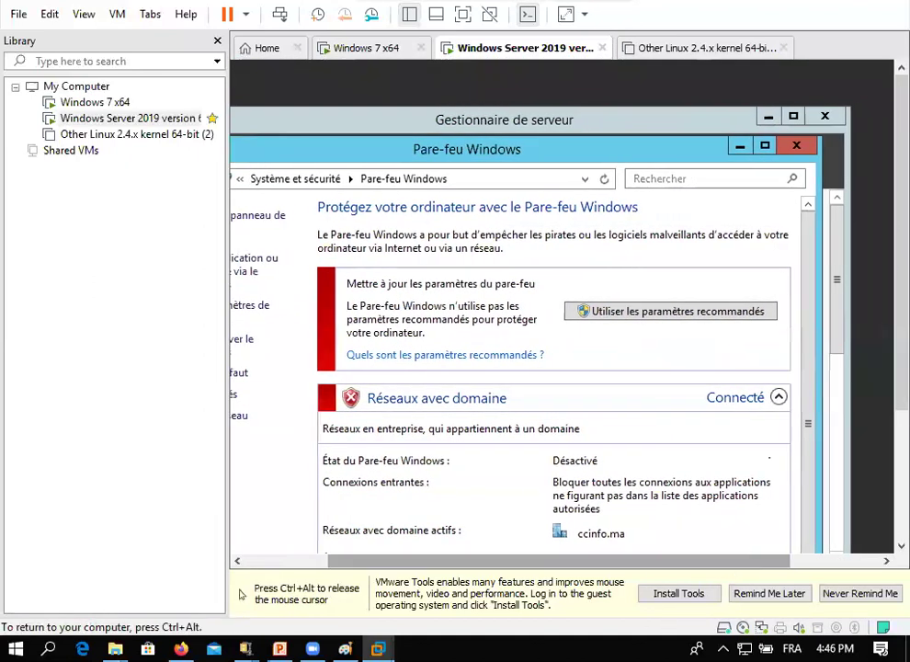
Close the Gestionnaire de serveur window on the server
click(824, 122)
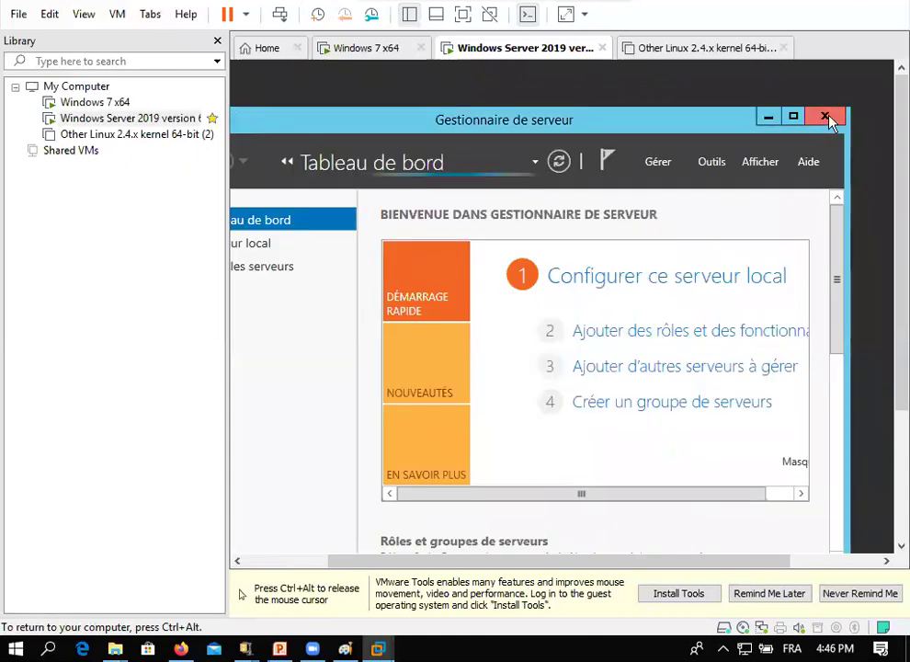
click(827, 122)
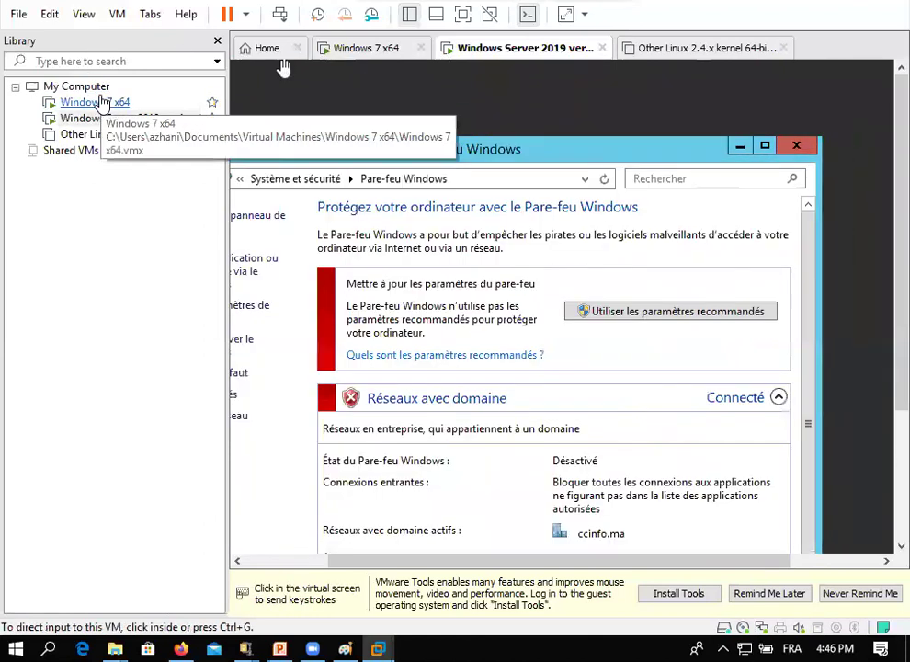
Switch to the Windows 7 x64 virtual machine and sign in with its user account
click(101, 102)
click(539, 402)
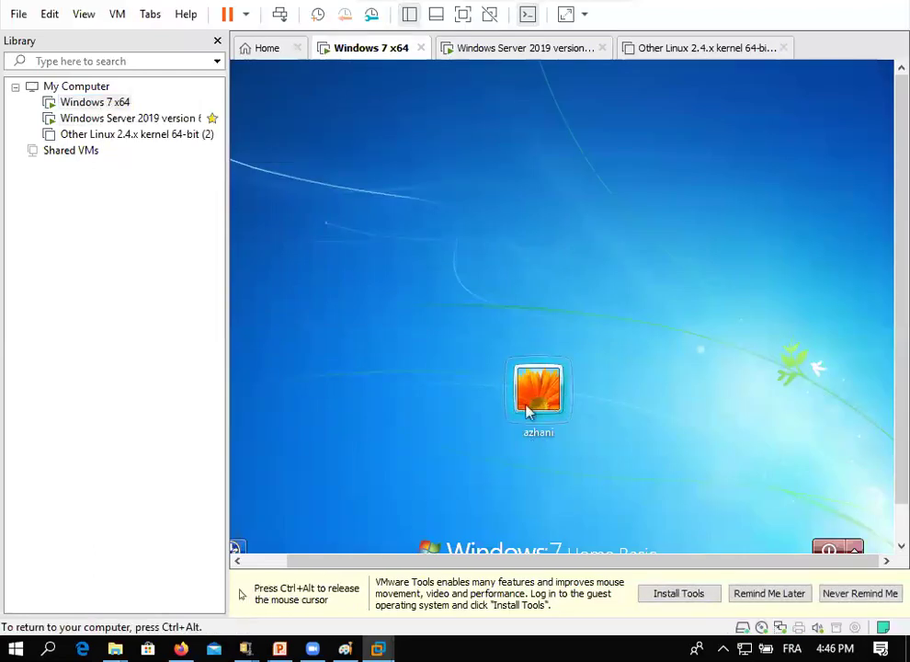
click(533, 412)
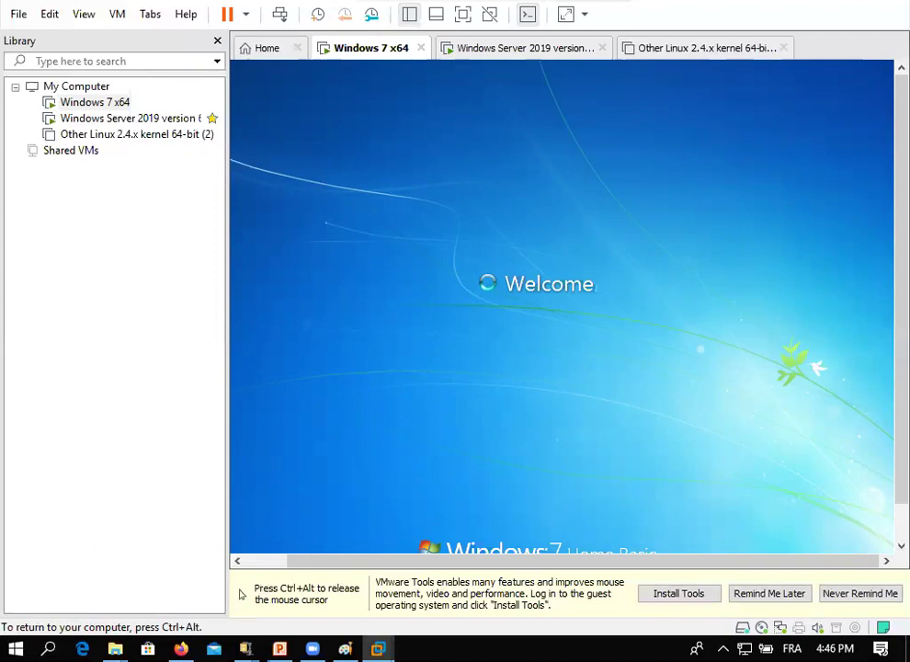
key(ctrl+alt)
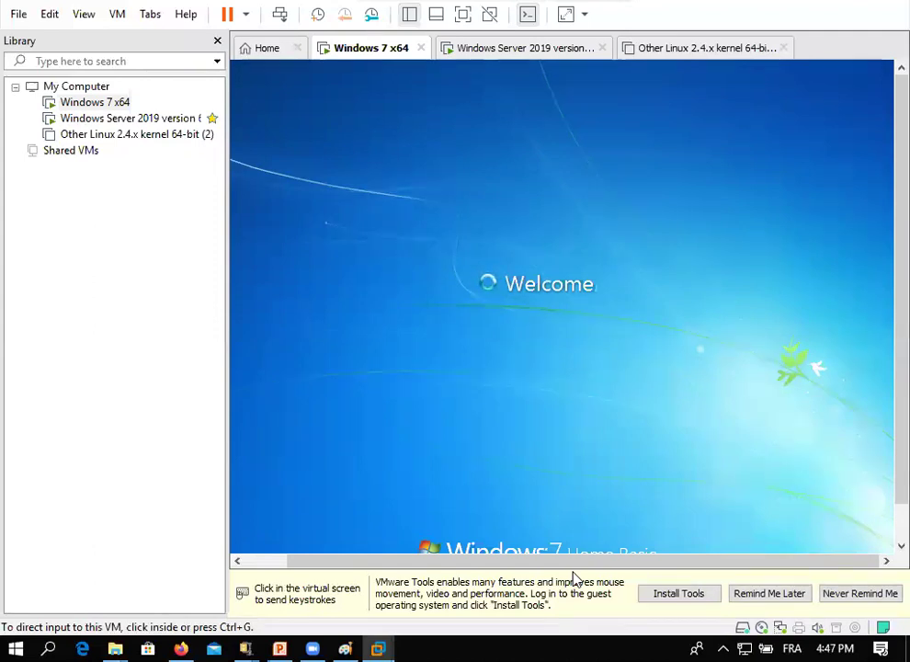
click(635, 538)
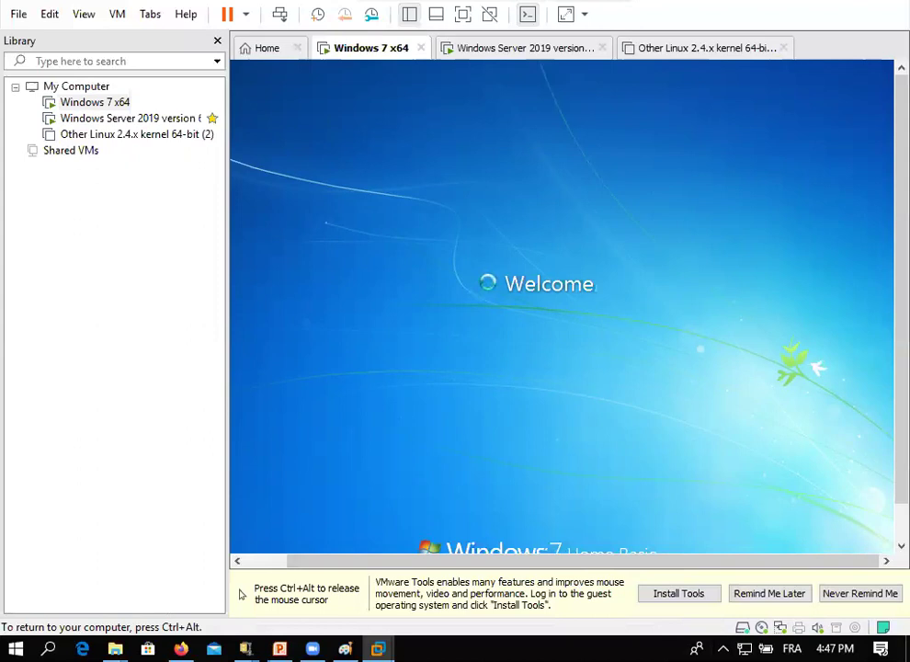
key(ctrl+alt)
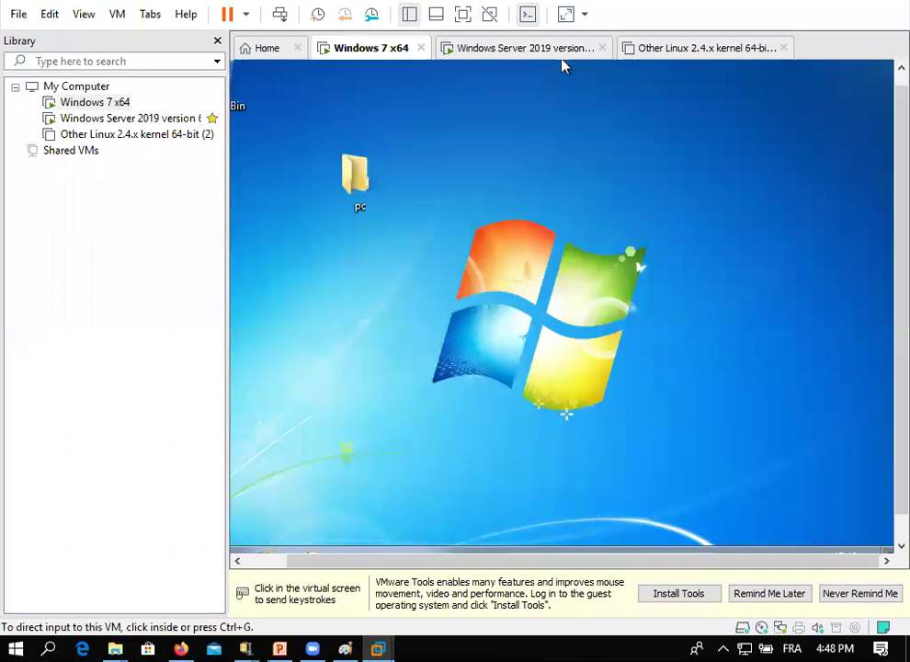
click(564, 66)
key(ctrl+alt)
click(232, 215)
key(ctrl+alt)
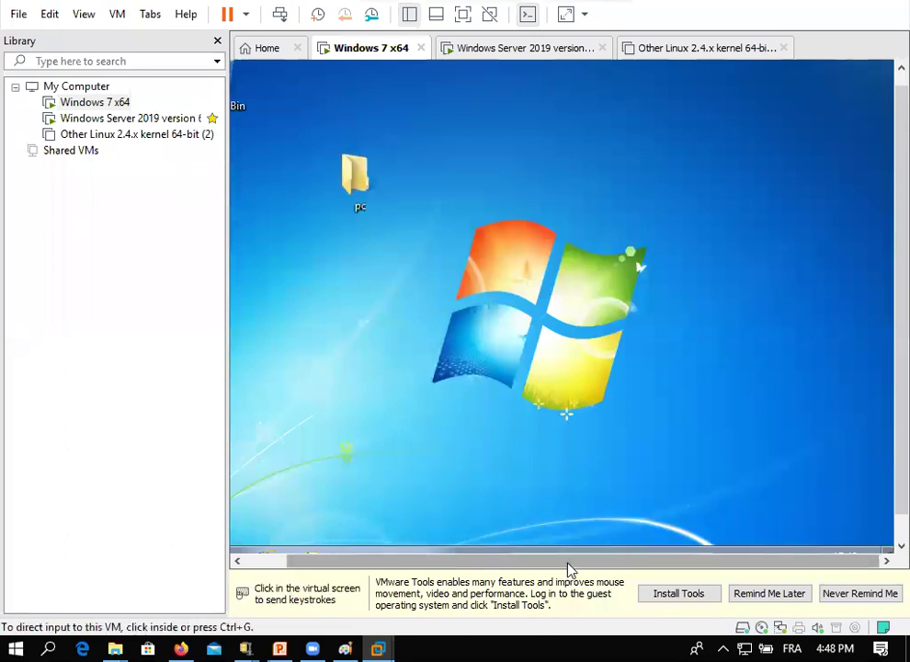
click(658, 342)
key(ctrl+alt)
Open the Network and Sharing Center on the Windows 7 client
scroll(884, 331, down, 1)
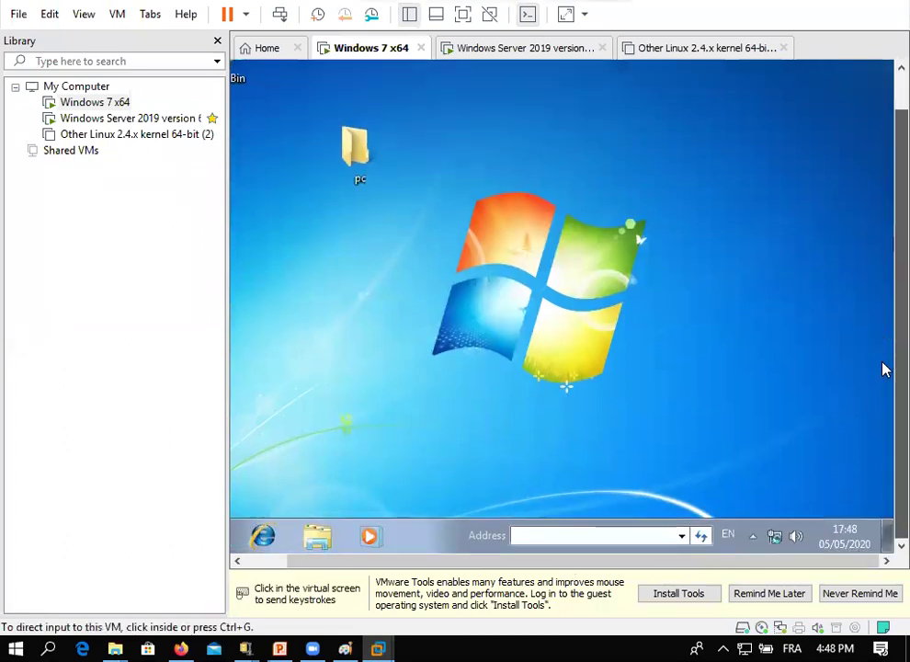
click(865, 410)
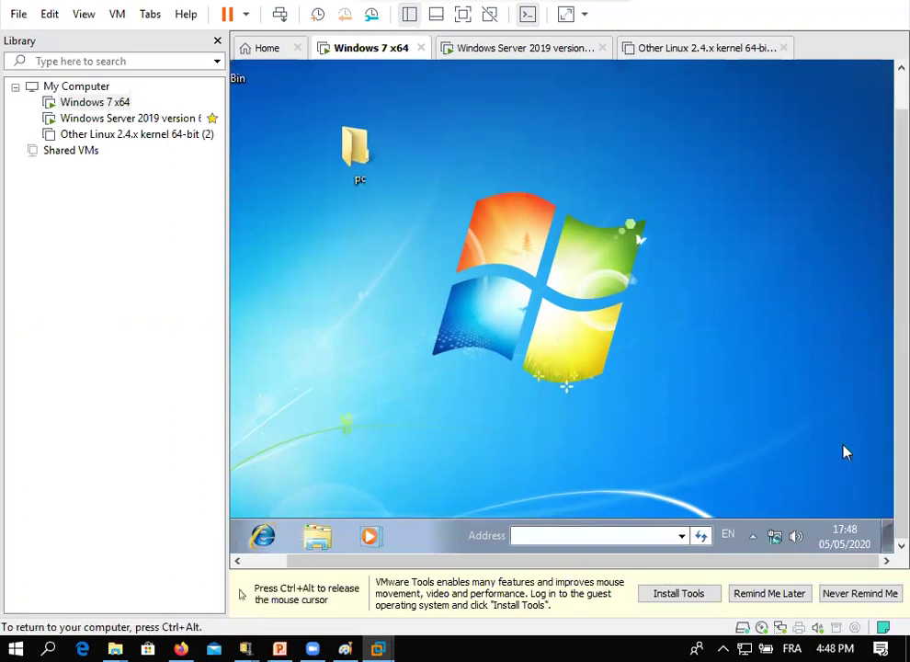
right_click(775, 543)
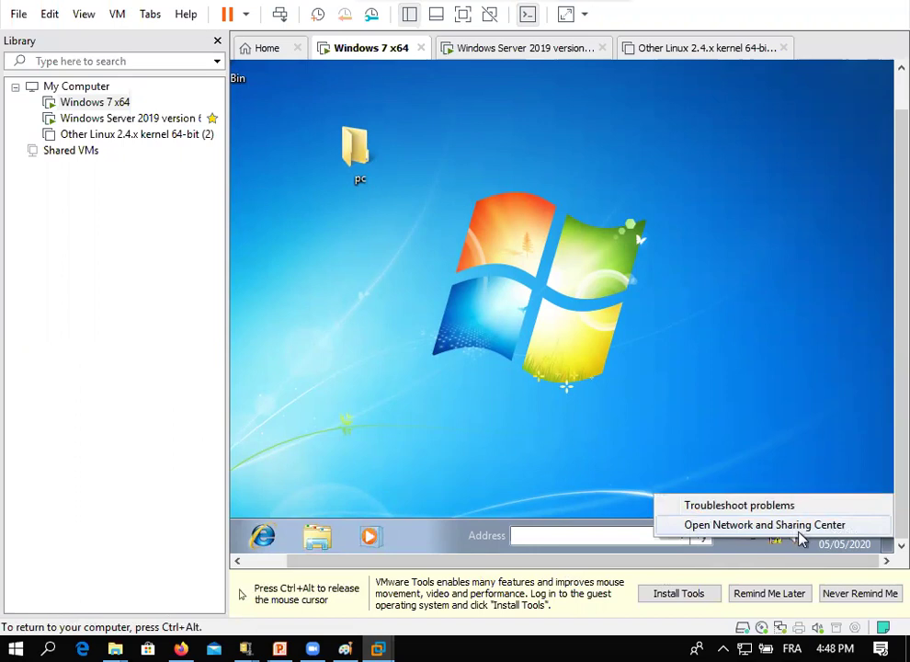
click(828, 528)
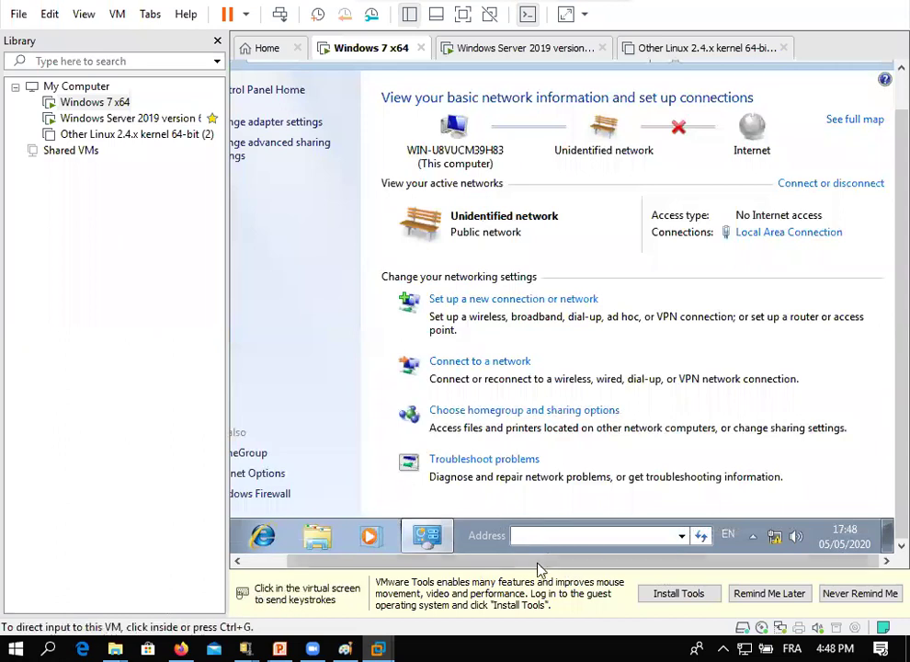
Open the Local Area Connection properties through the client's adapter settings
drag(540, 562, 496, 562)
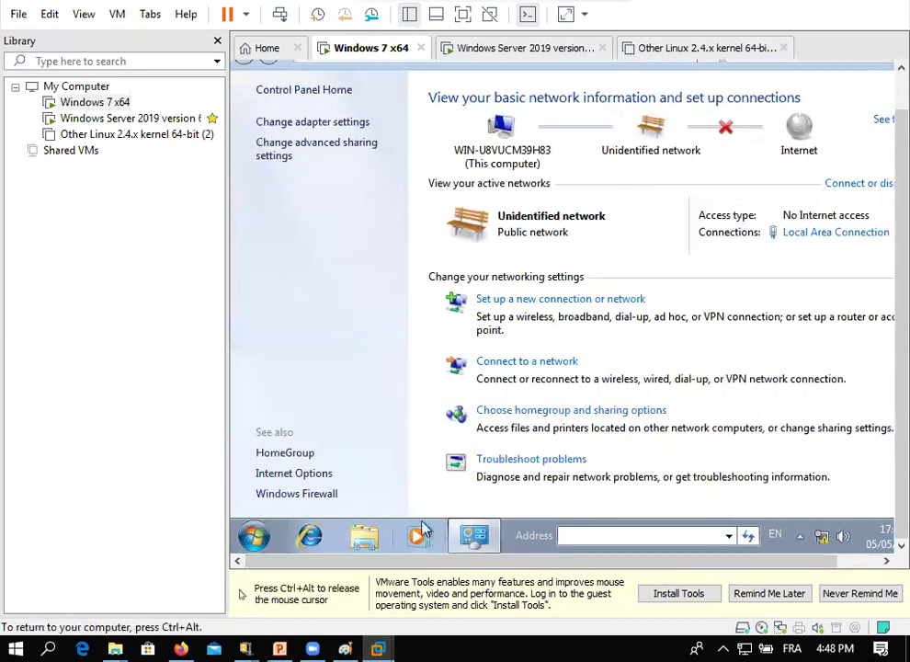
click(343, 125)
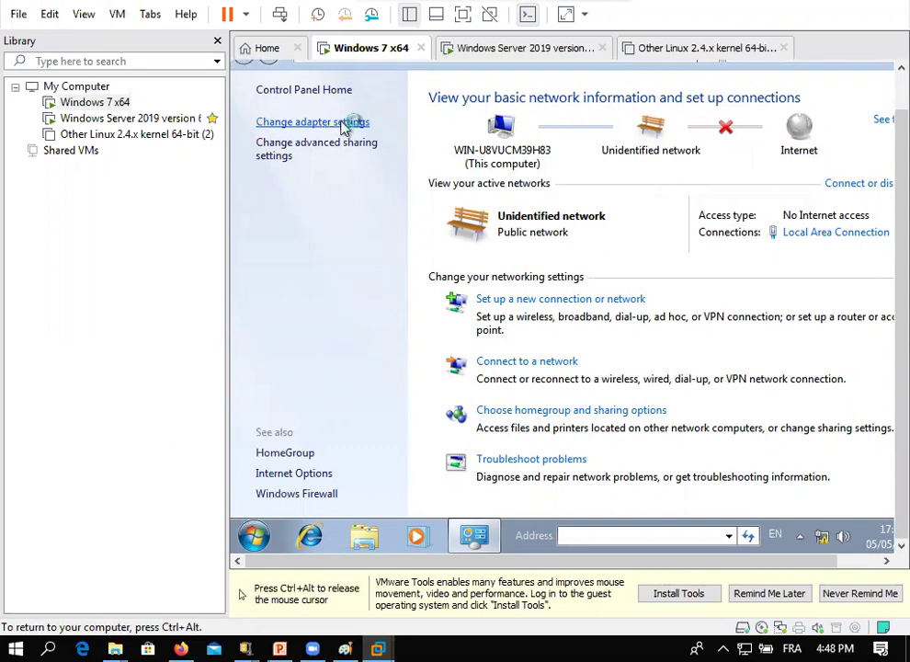
click(523, 133)
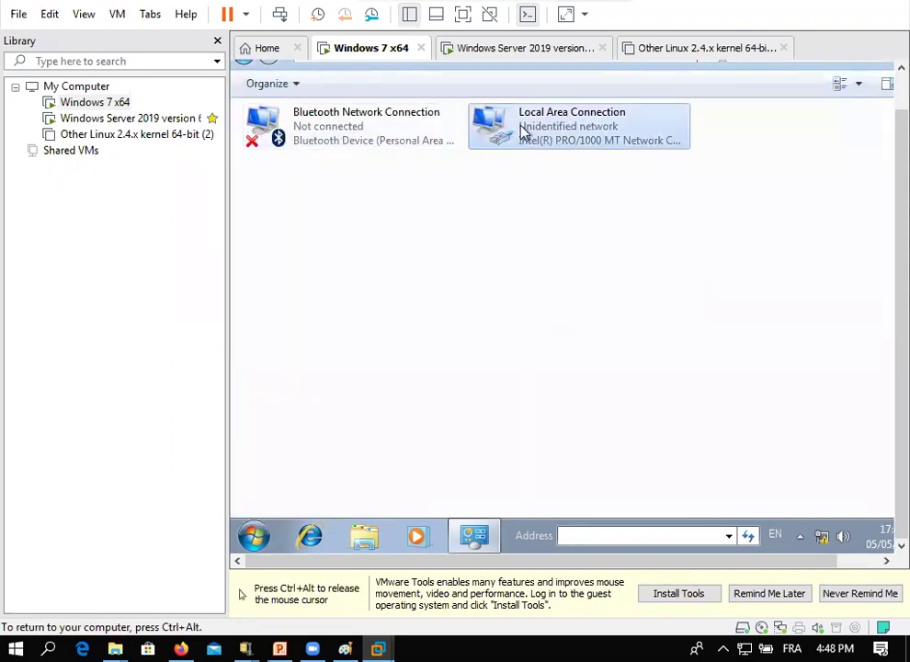
right_click(522, 133)
click(573, 296)
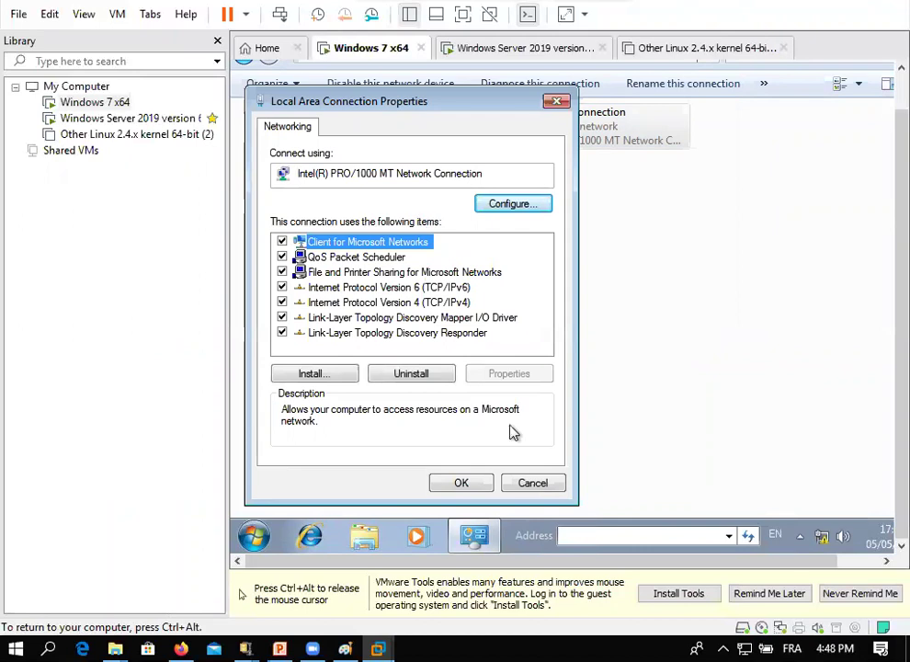
Review the TCP/IPv4 address, subnet mask, gateway and DNS settings of Local Area Connection, then close both property dialogs
click(417, 302)
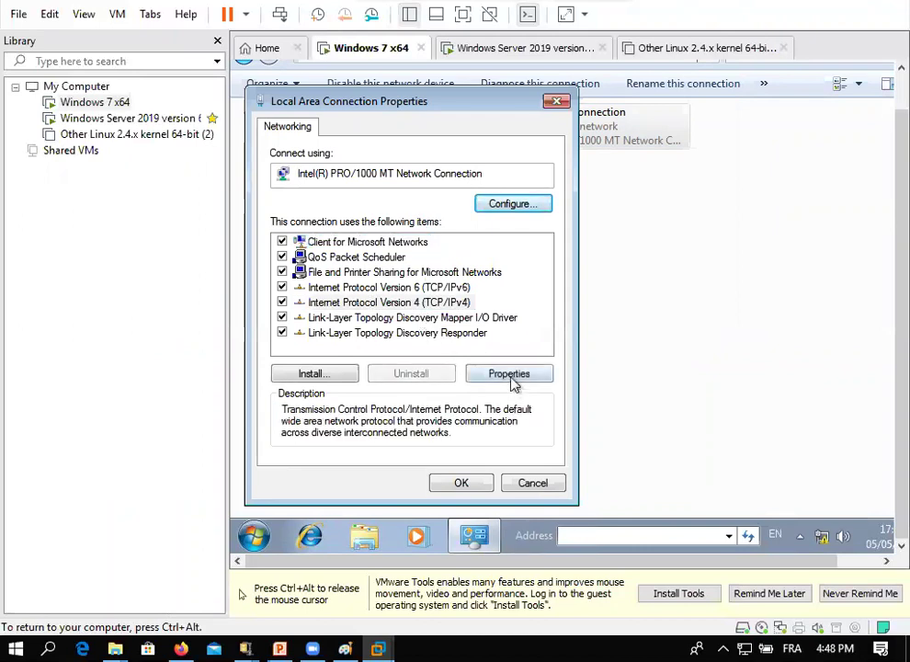
click(510, 377)
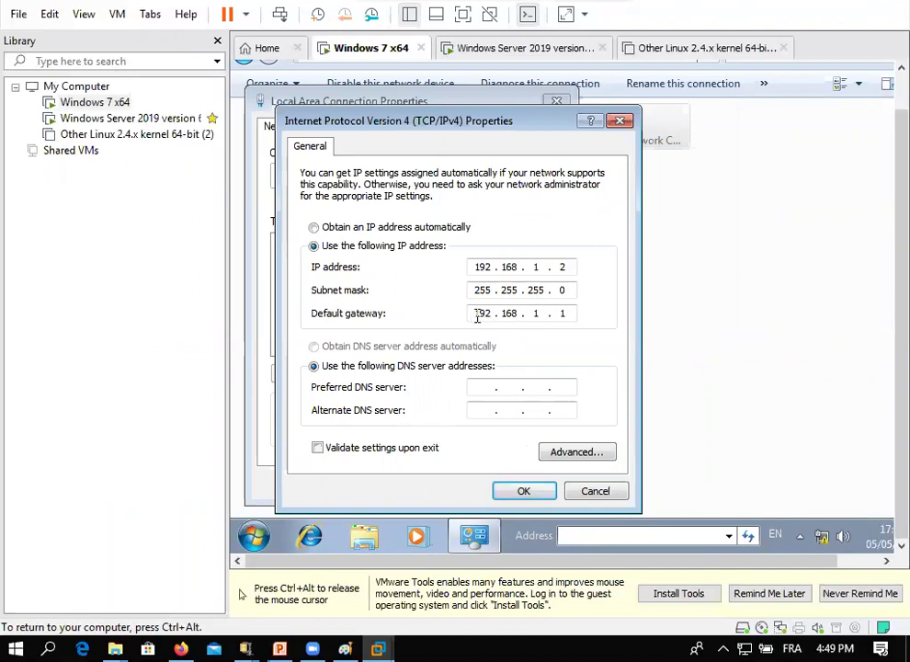
click(532, 501)
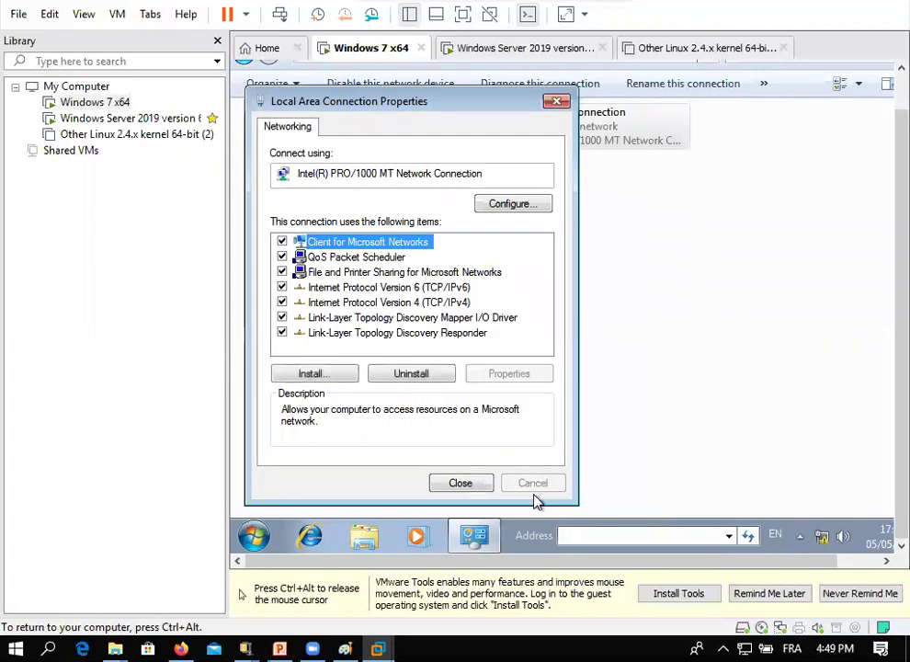
click(556, 101)
Open Windows Firewall in the client's Control Panel, review its on/off settings for private and public networks and accept them
click(259, 544)
click(253, 535)
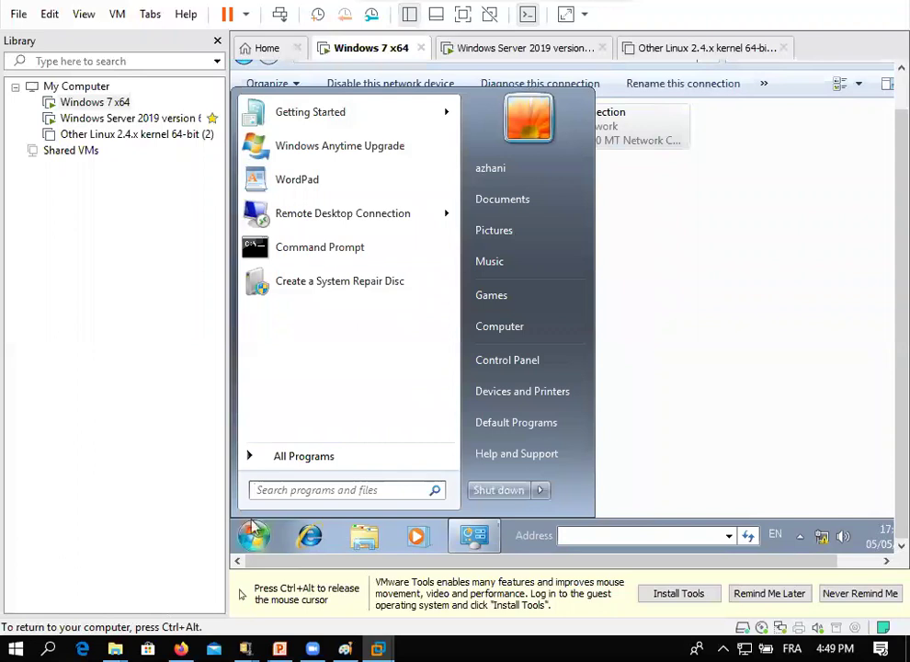
click(504, 367)
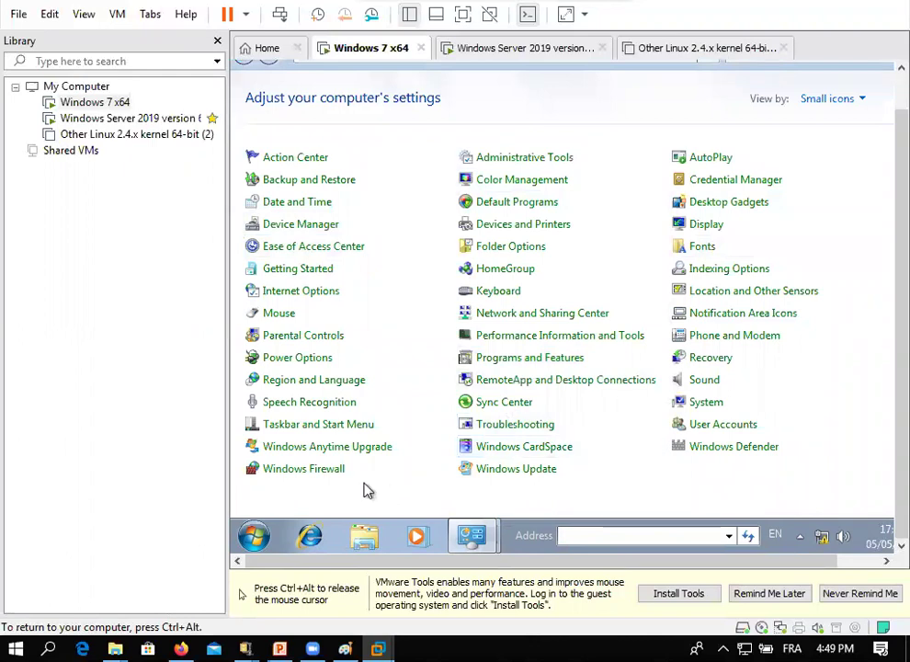
click(304, 469)
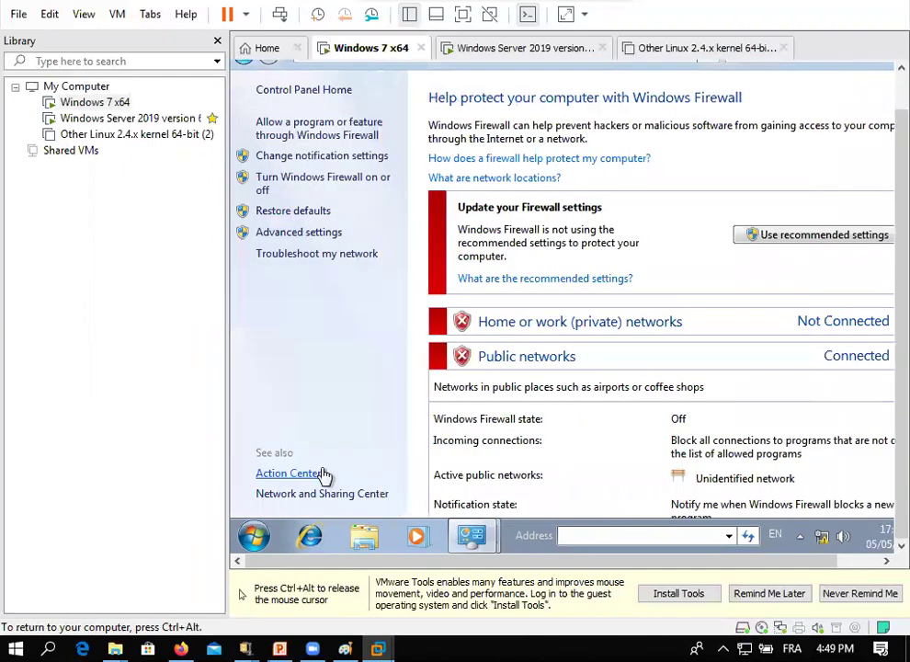
click(293, 184)
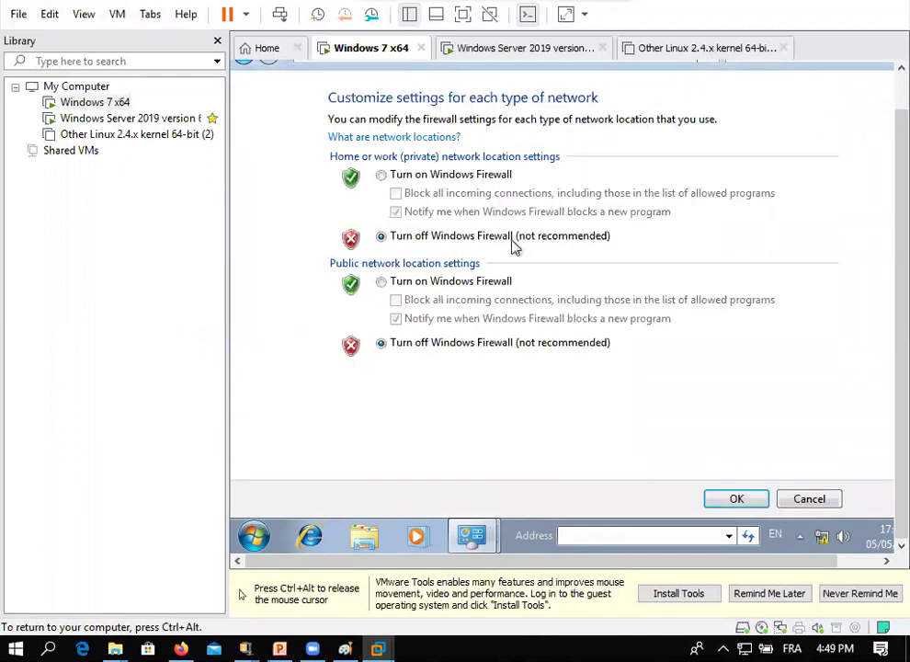
click(750, 500)
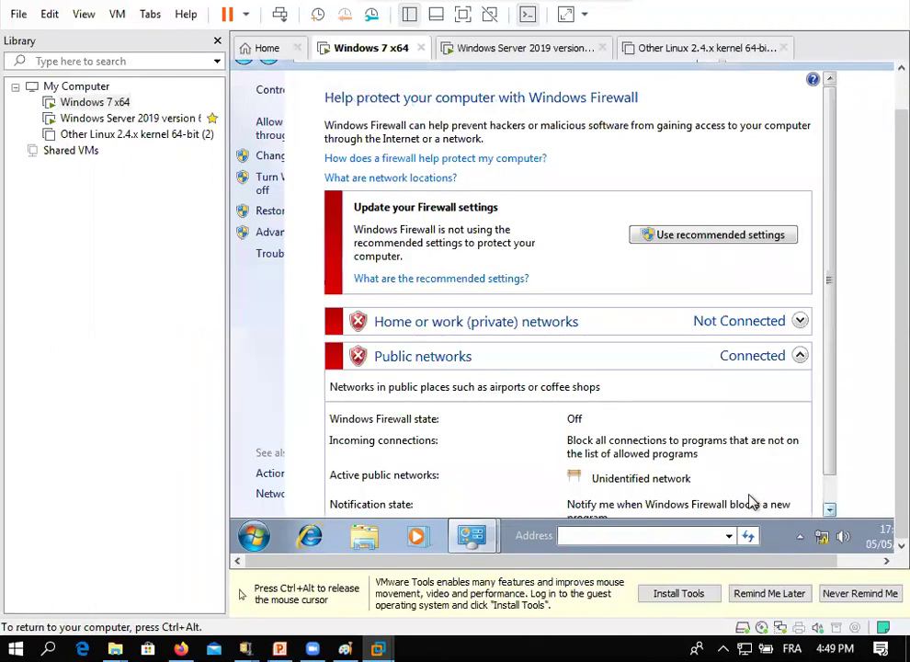
key(ctrl+alt)
click(392, 215)
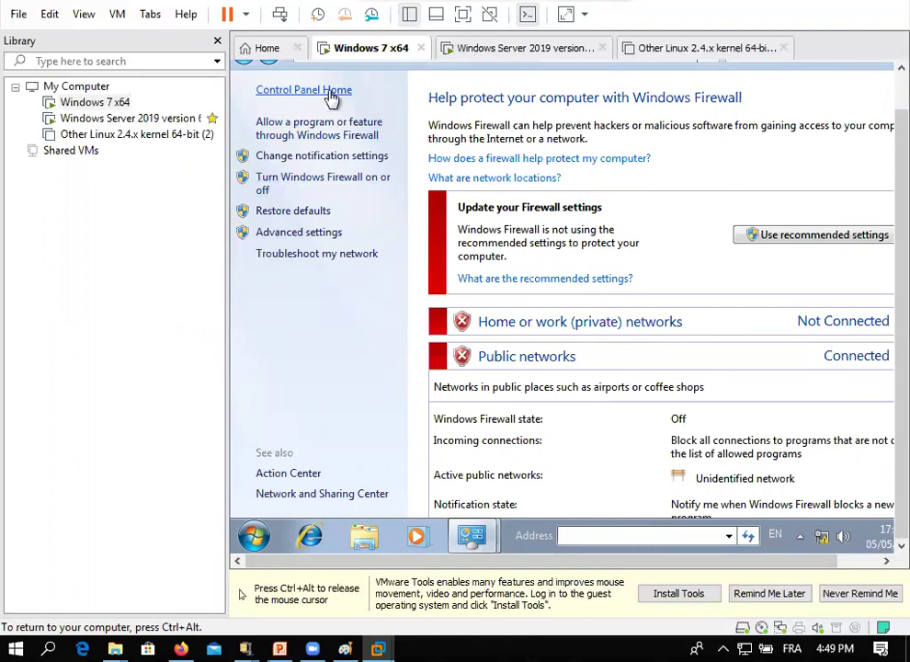
key(ctrl+alt)
click(885, 406)
key(ctrl+alt)
scroll(597, 433, right, 1)
click(878, 322)
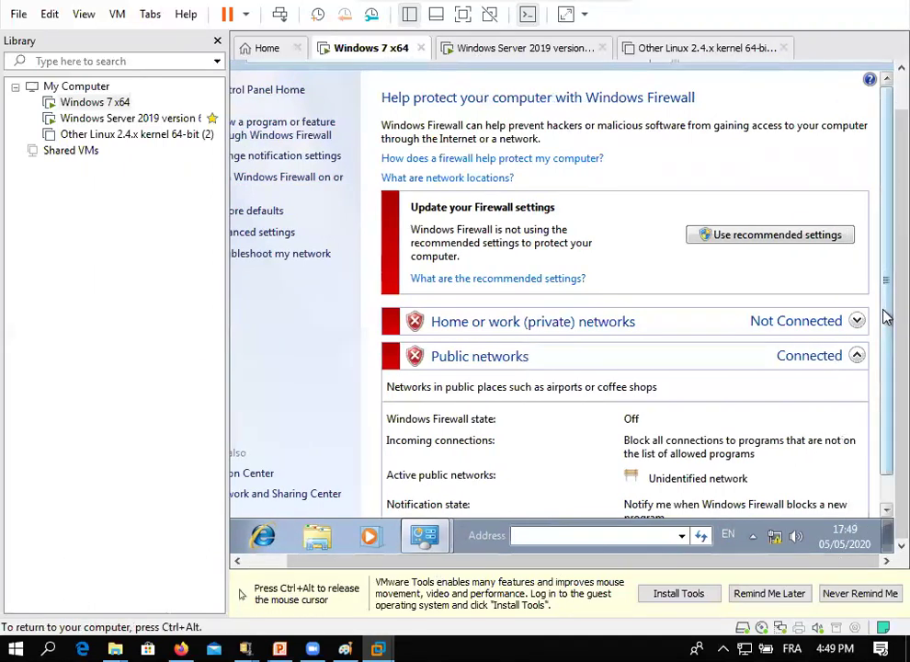
key(ctrl+alt)
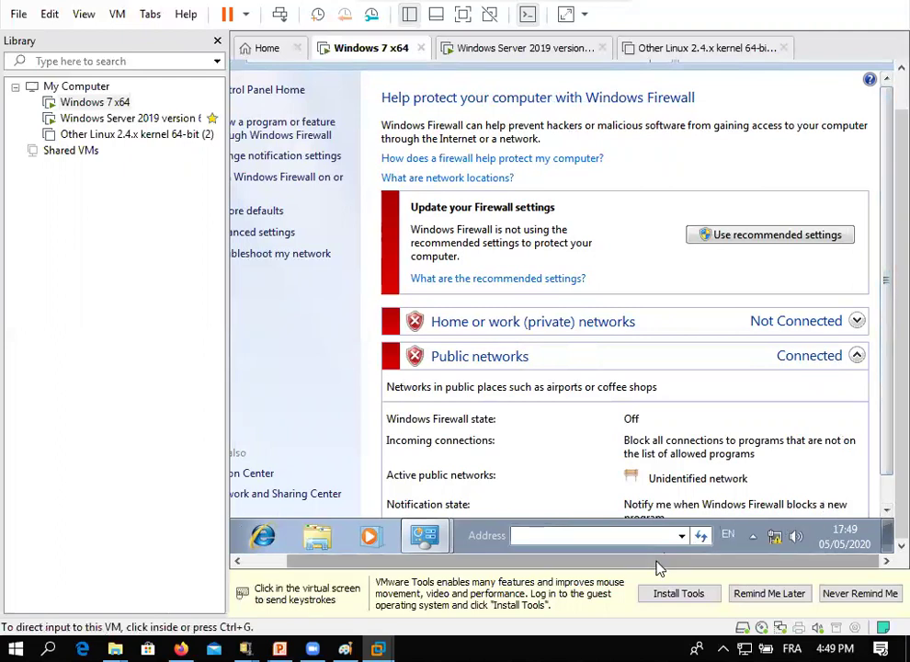
click(581, 355)
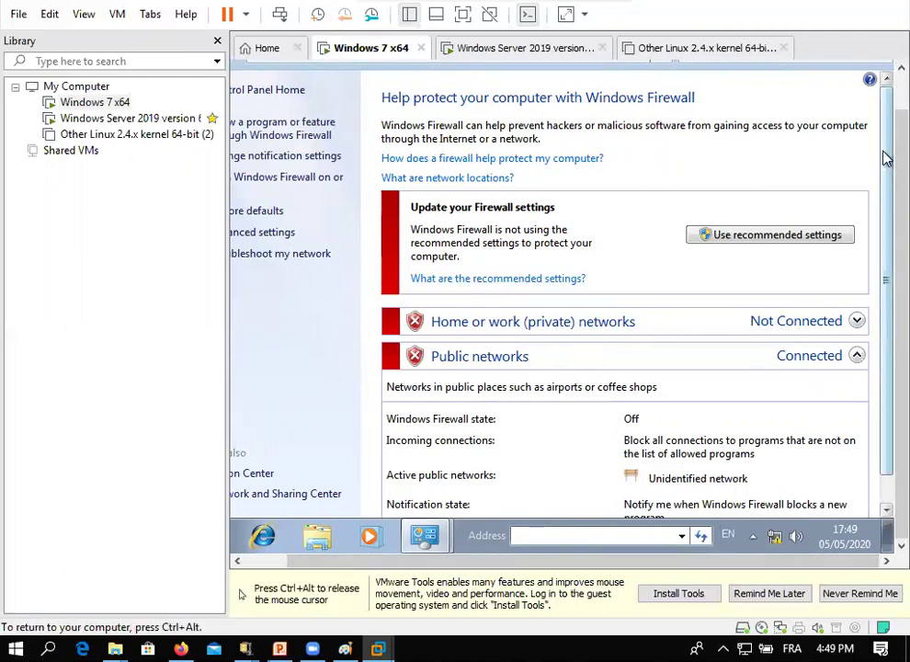
key(ctrl+alt)
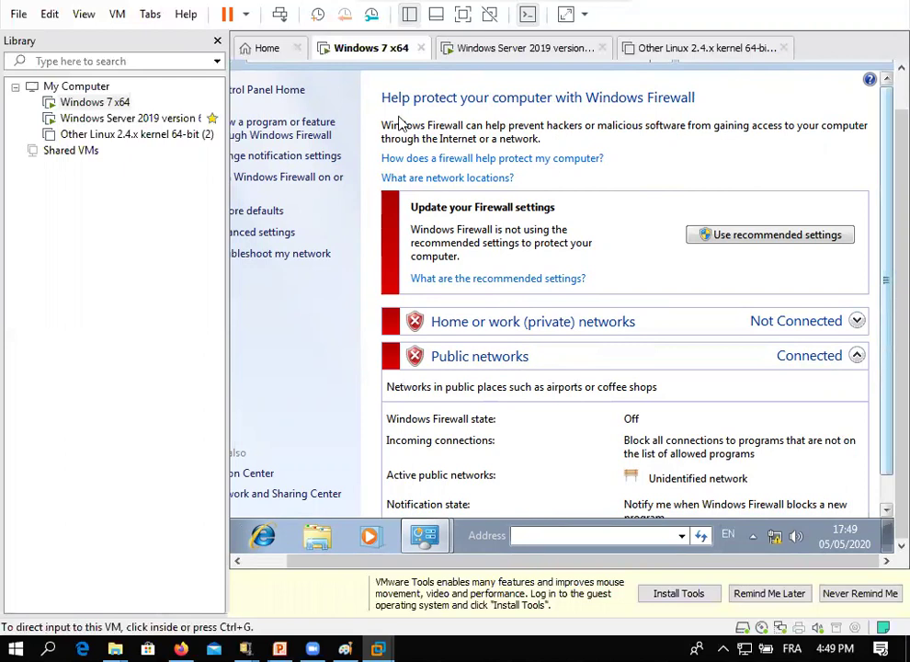
click(677, 166)
Show the Windows 7 virtual machine in full screen and close its Windows Firewall and Network Connections windows
key(ctrl+alt)
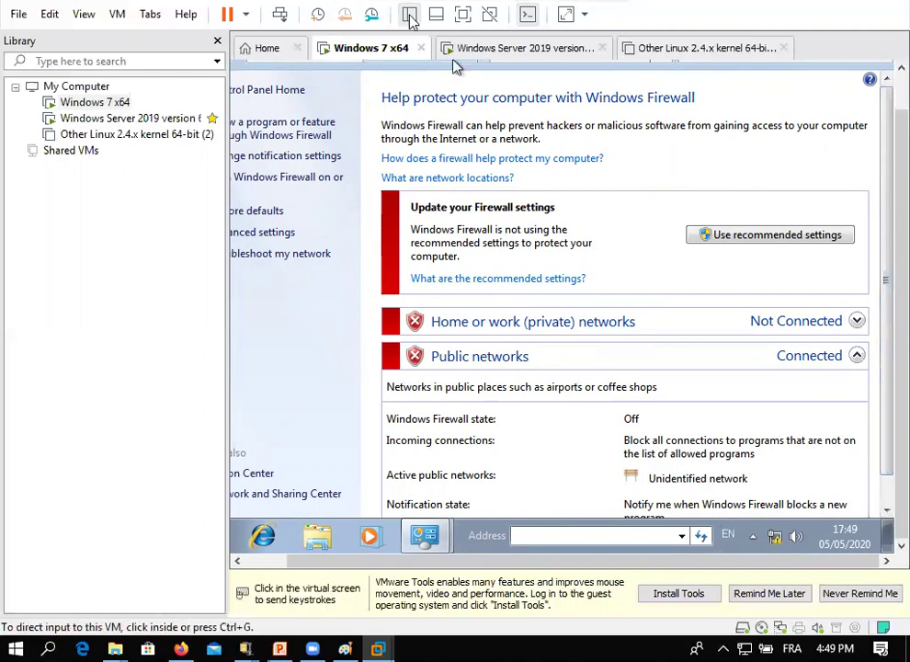
key(ctrl+alt+Return)
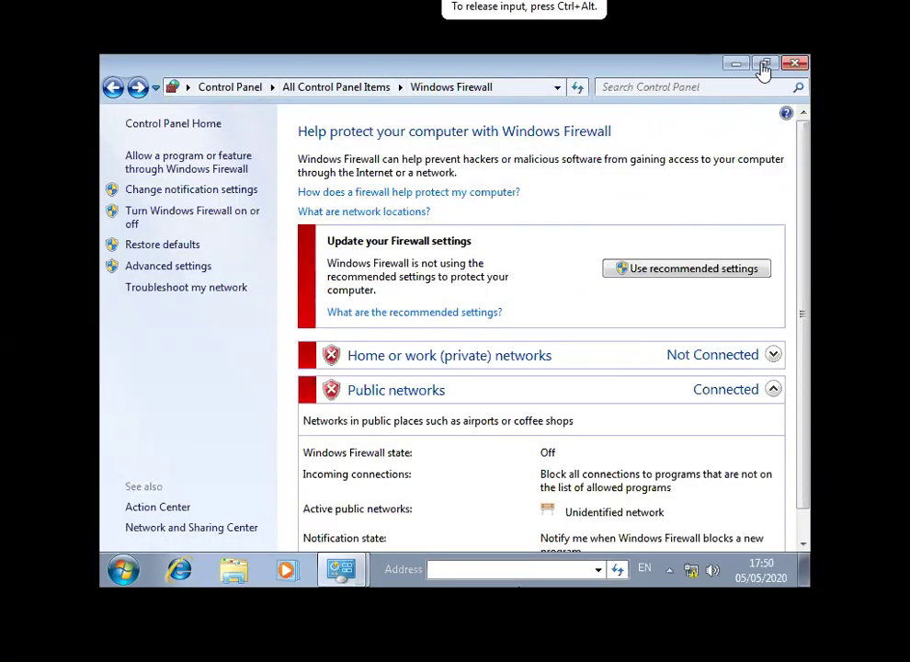
click(796, 65)
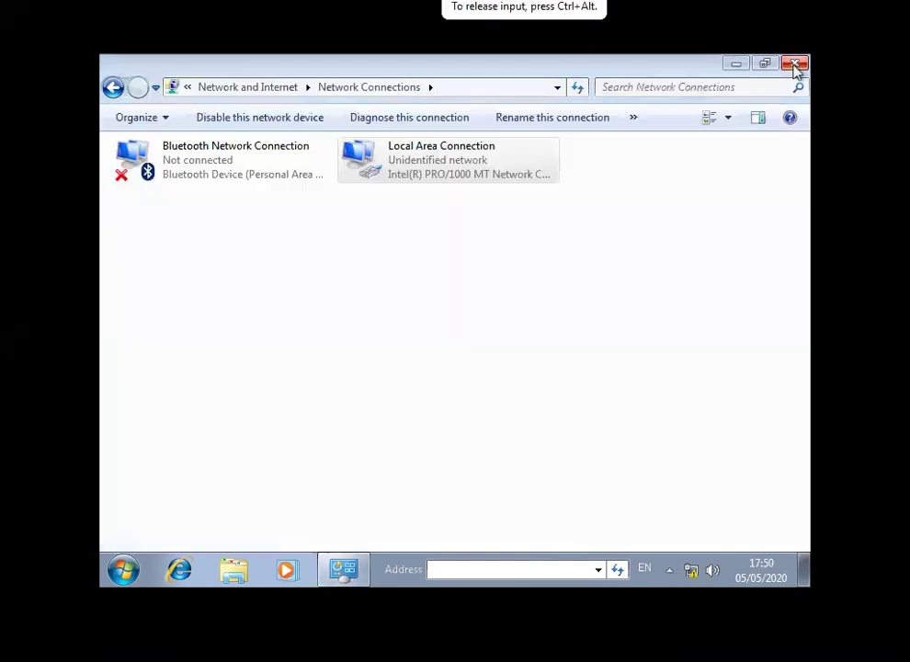
click(796, 65)
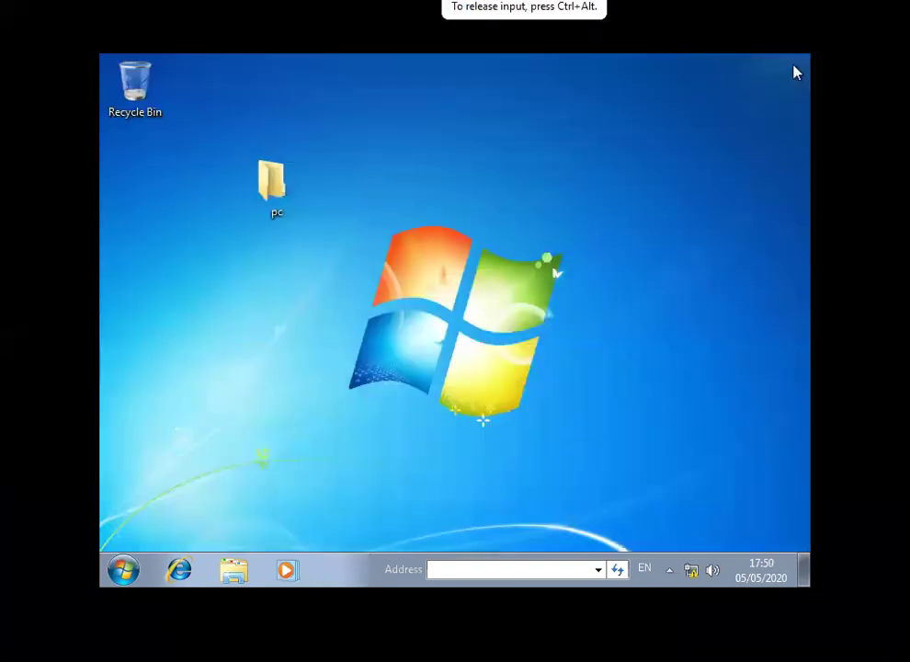
Open a Command Prompt on the Windows 7 client
click(120, 571)
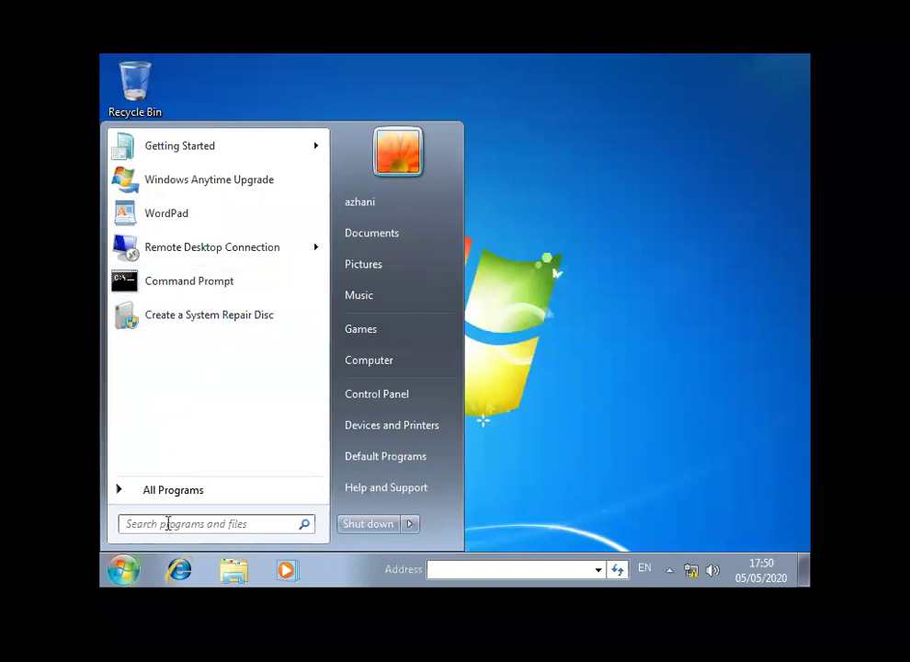
click(207, 281)
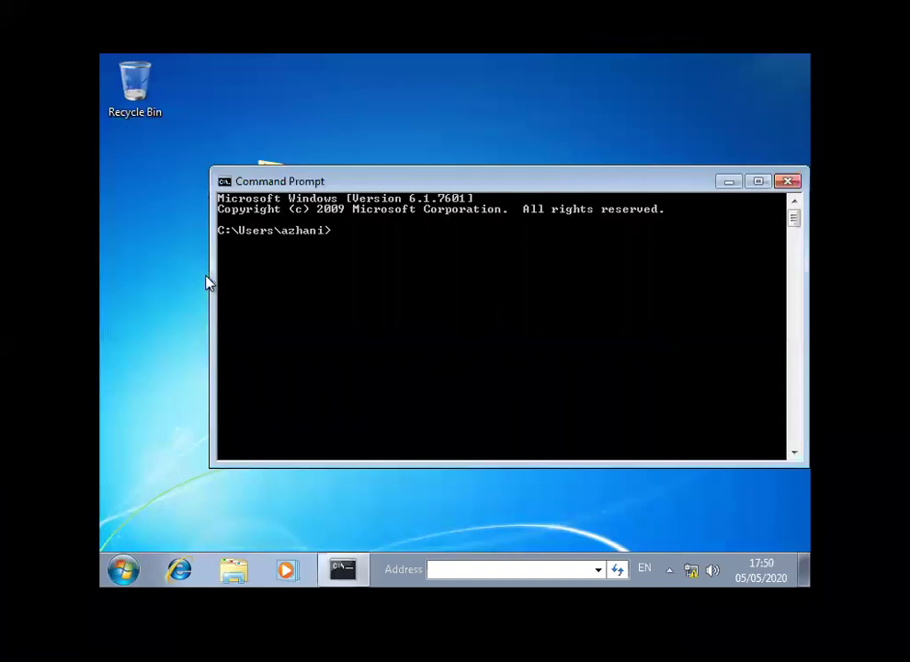
Ping the server at 192.168.1.200 from the client's Command Prompt, then close the prompt window
text(ping )
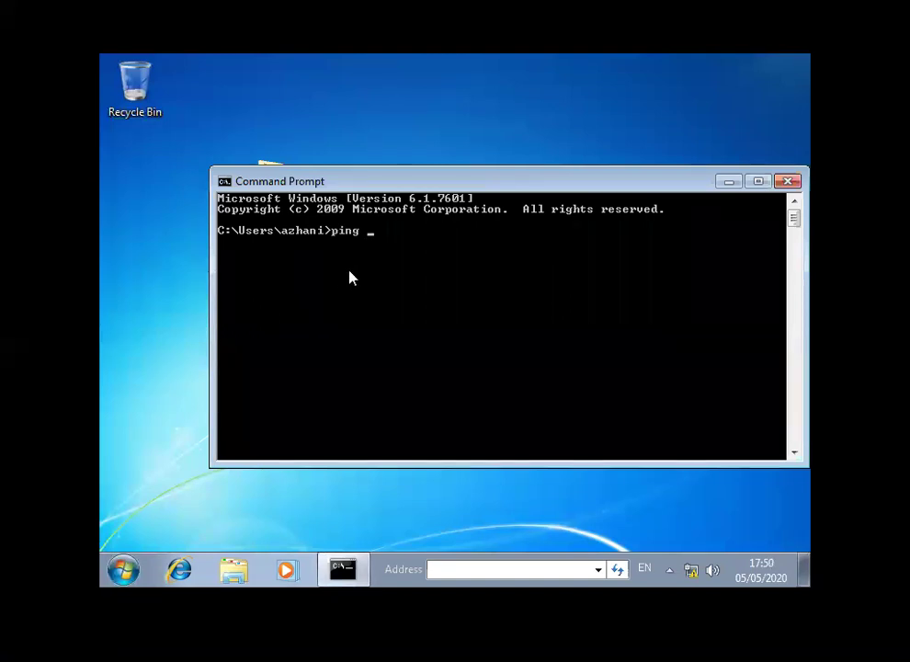
text(192.168.1.200)
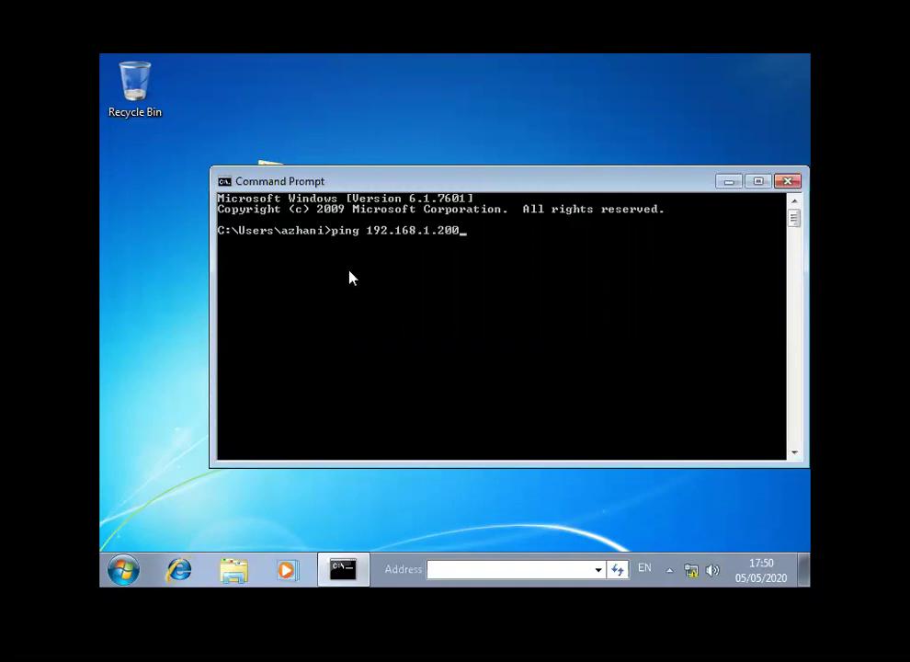
key(Return)
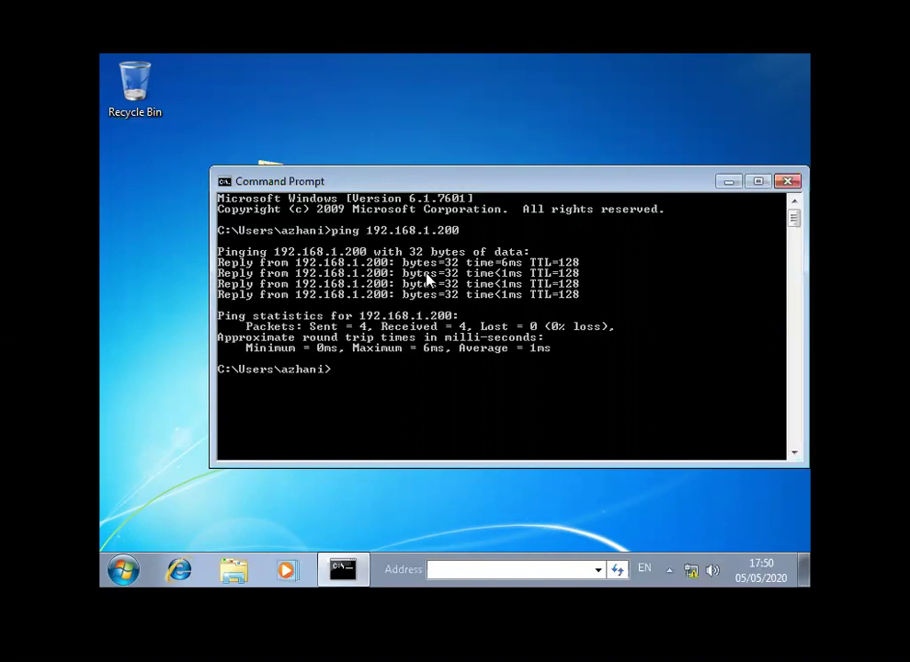
click(791, 180)
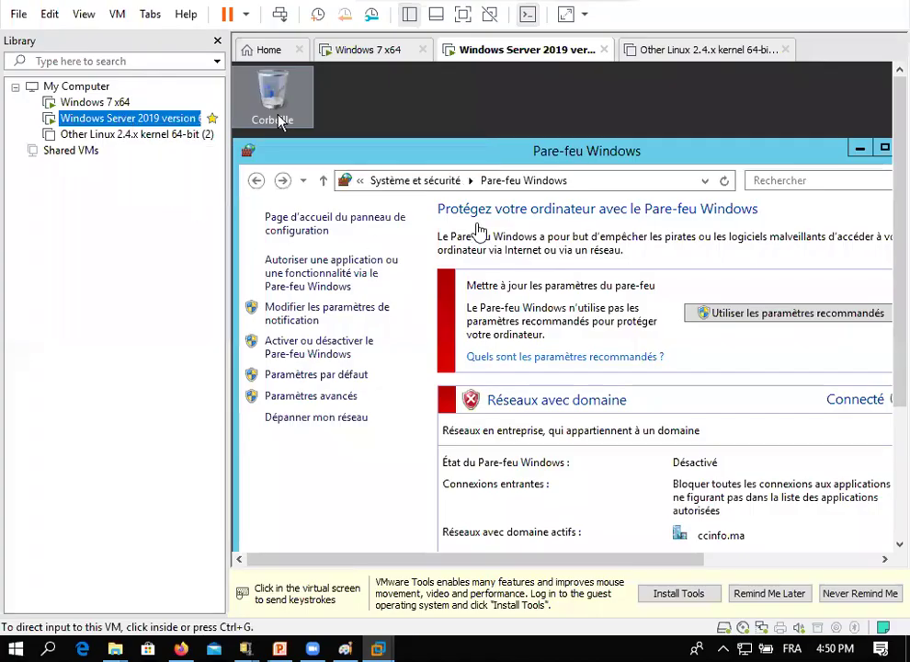
Show the Windows Server virtual machine in full screen and close its firewall and network centre windows
click(463, 15)
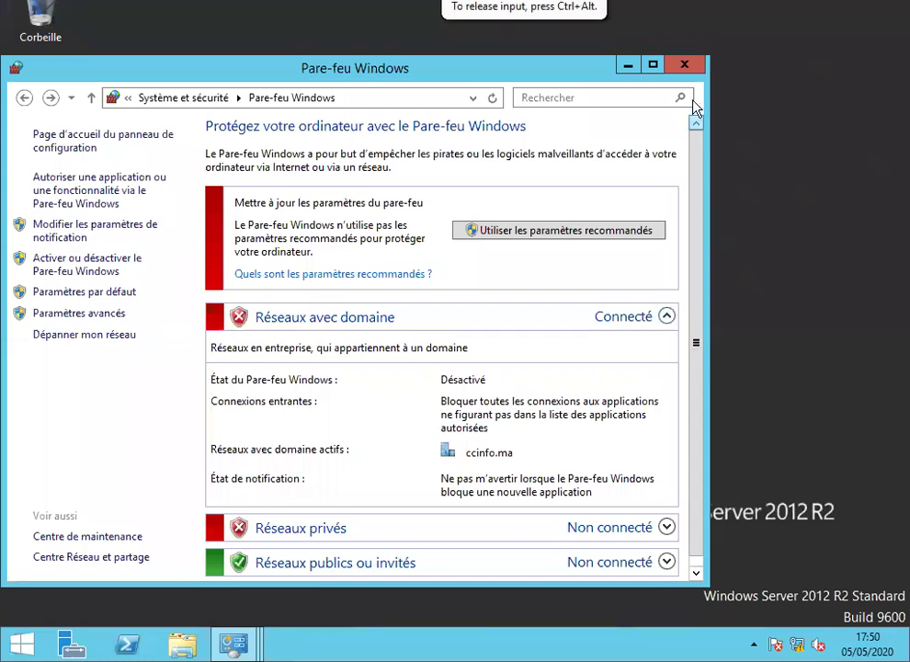
click(697, 67)
click(687, 67)
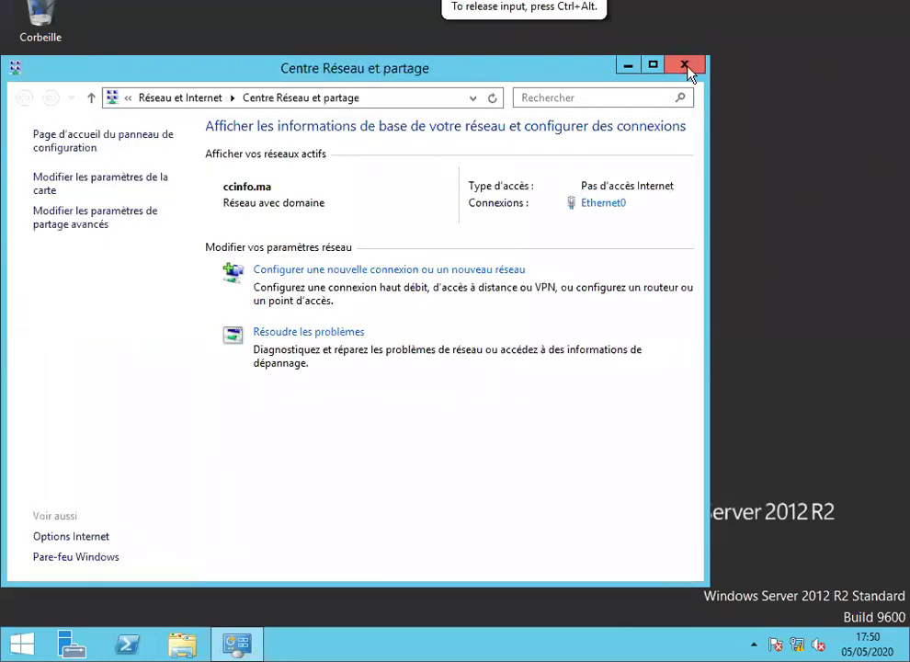
click(688, 68)
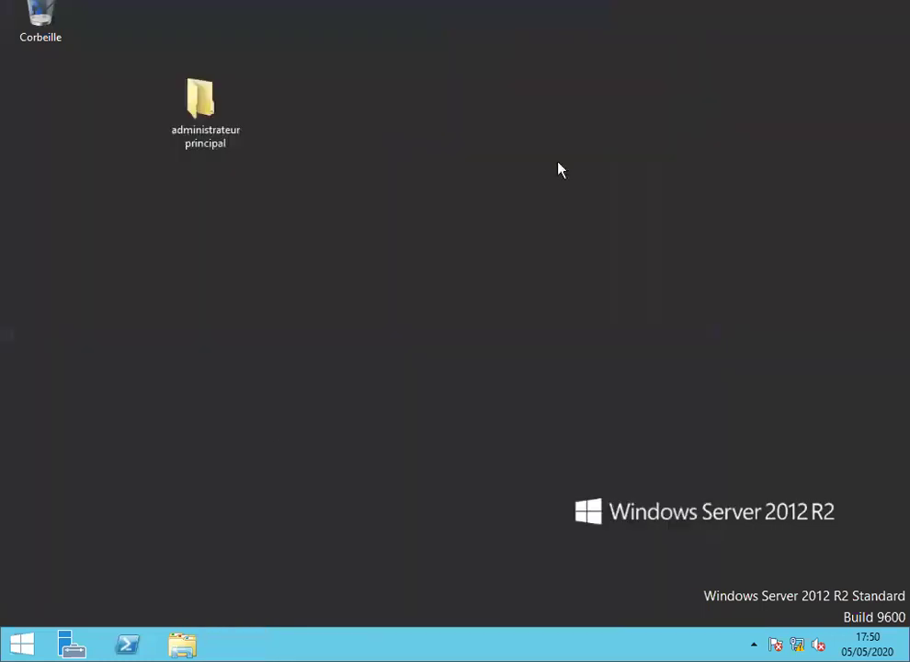
Open a command prompt on the server, ping the client at 192.168.1.2 and close the prompt window
click(25, 642)
right_click(26, 640)
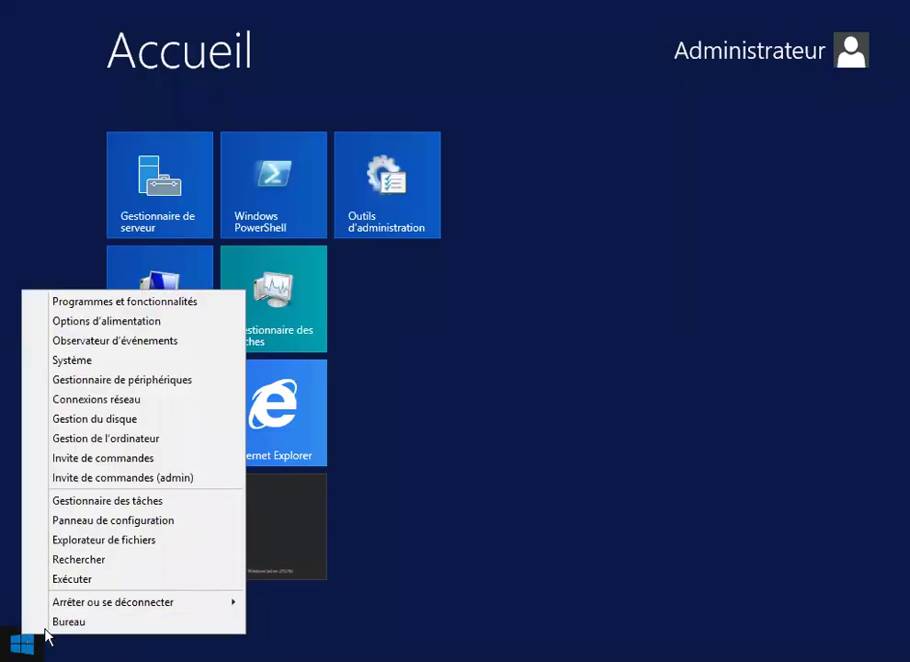
click(65, 580)
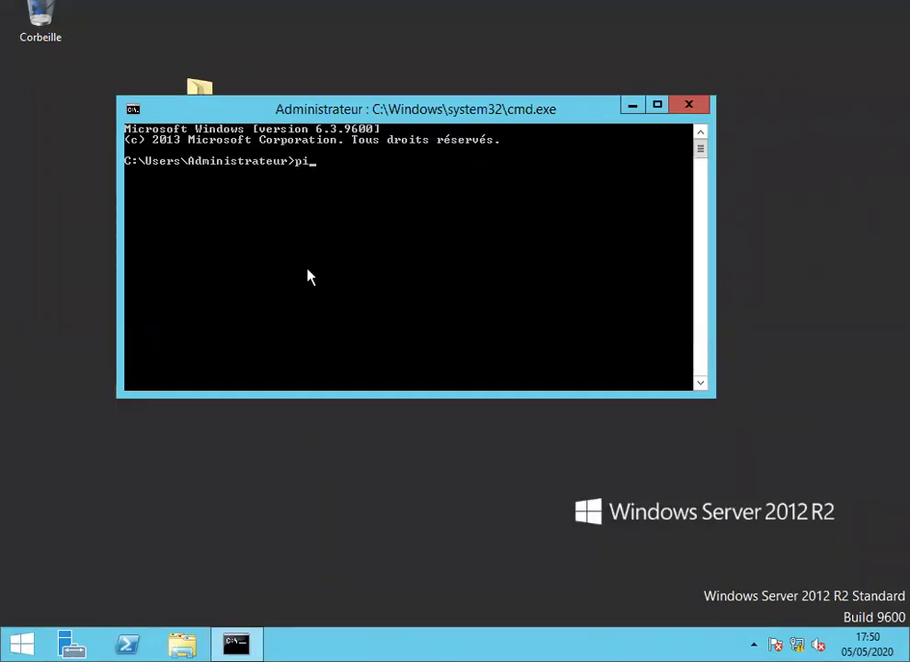
text(192.168.1.2)
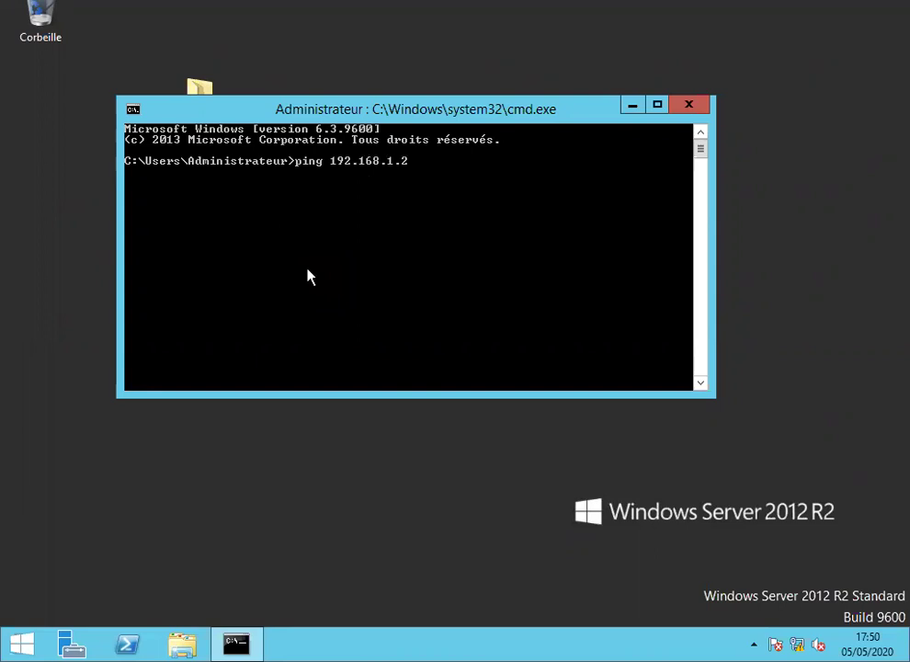
key(Return)
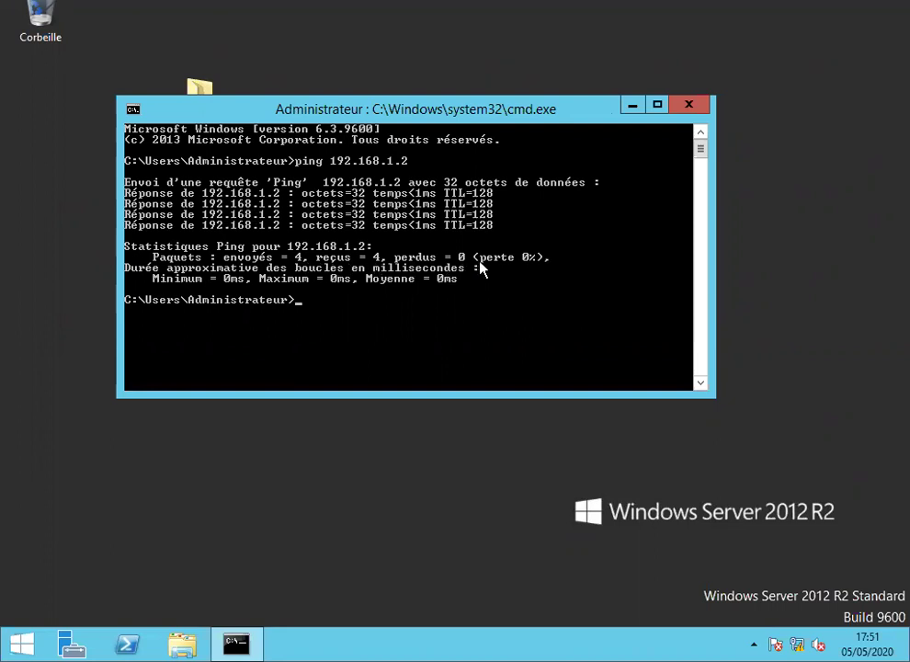
click(698, 111)
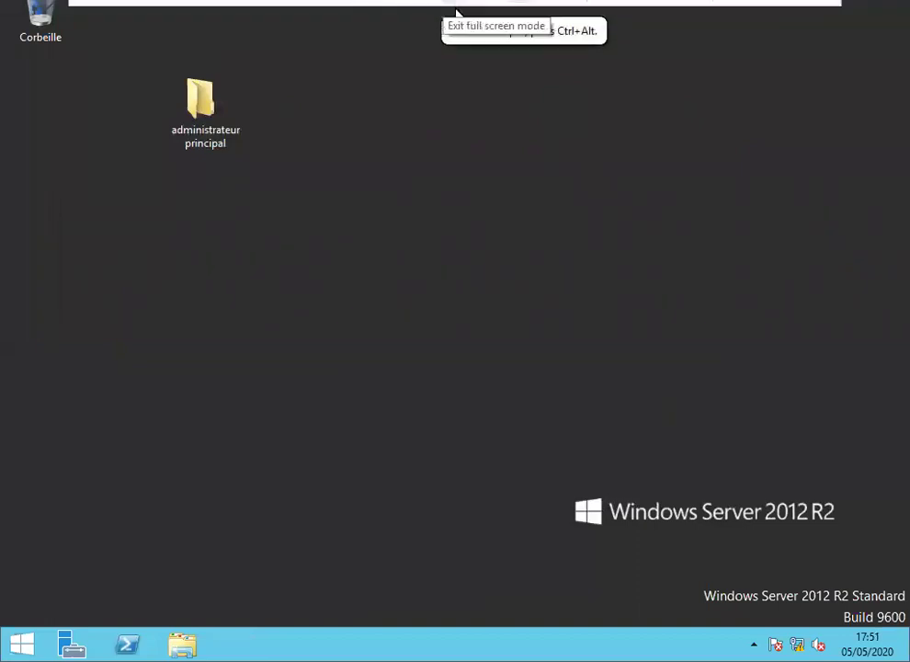
Leave full screen, launch Server Manager on the server and return its virtual machine to full screen
click(447, 6)
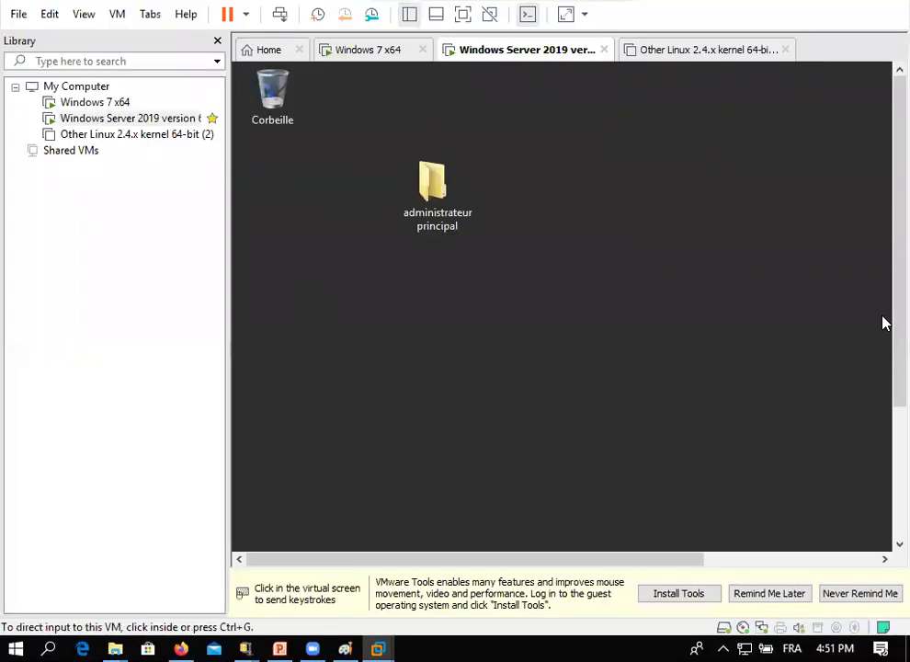
scroll(882, 377, down, 3)
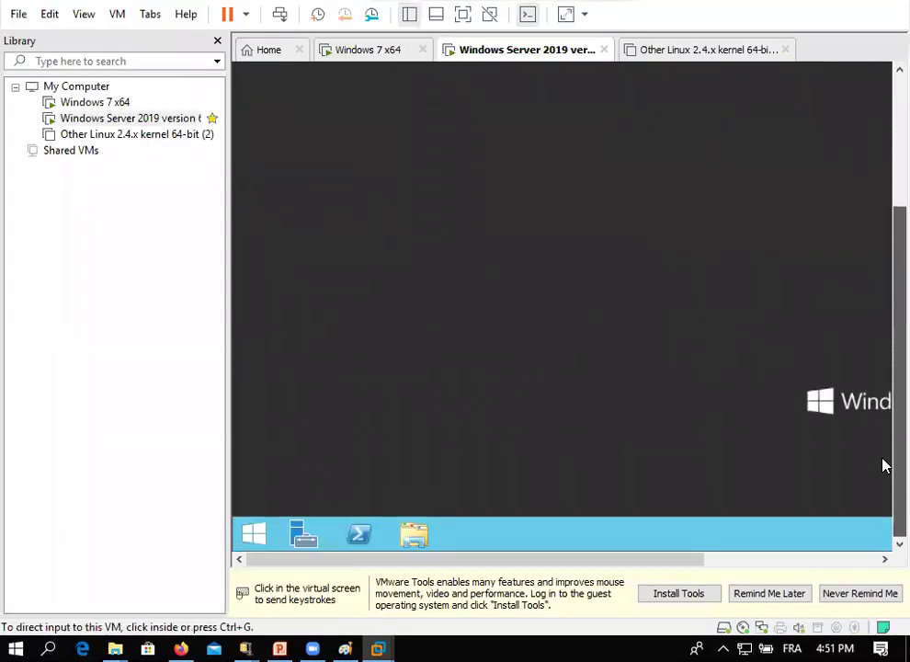
click(579, 522)
click(305, 536)
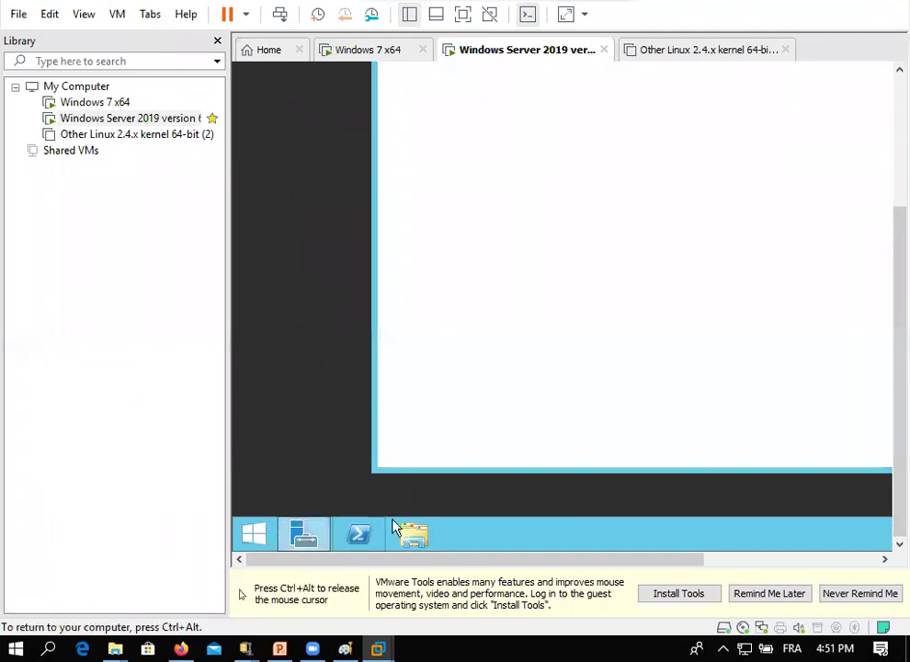
key(ctrl+alt)
click(479, 105)
key(ctrl+alt)
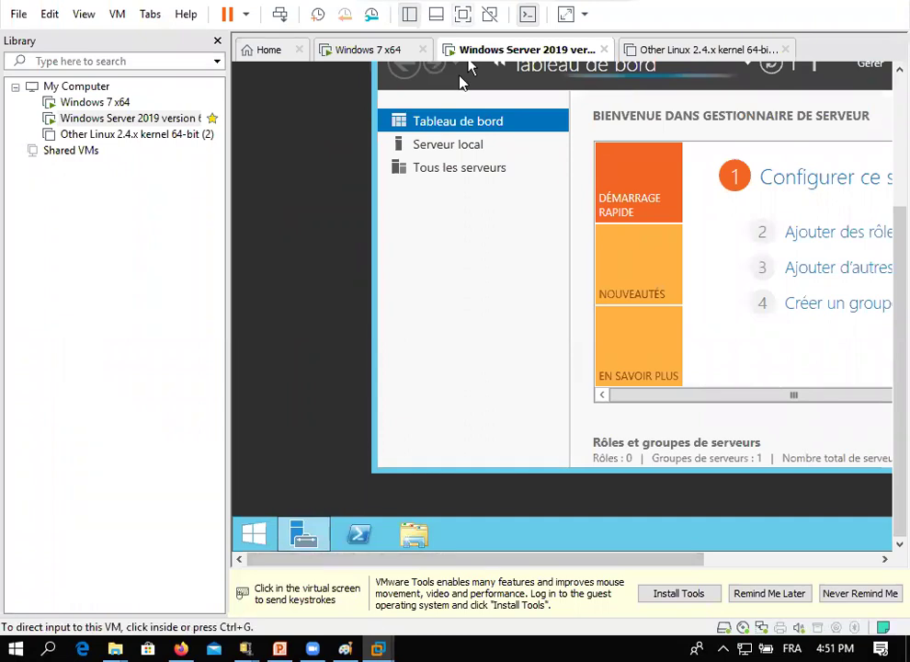
click(462, 13)
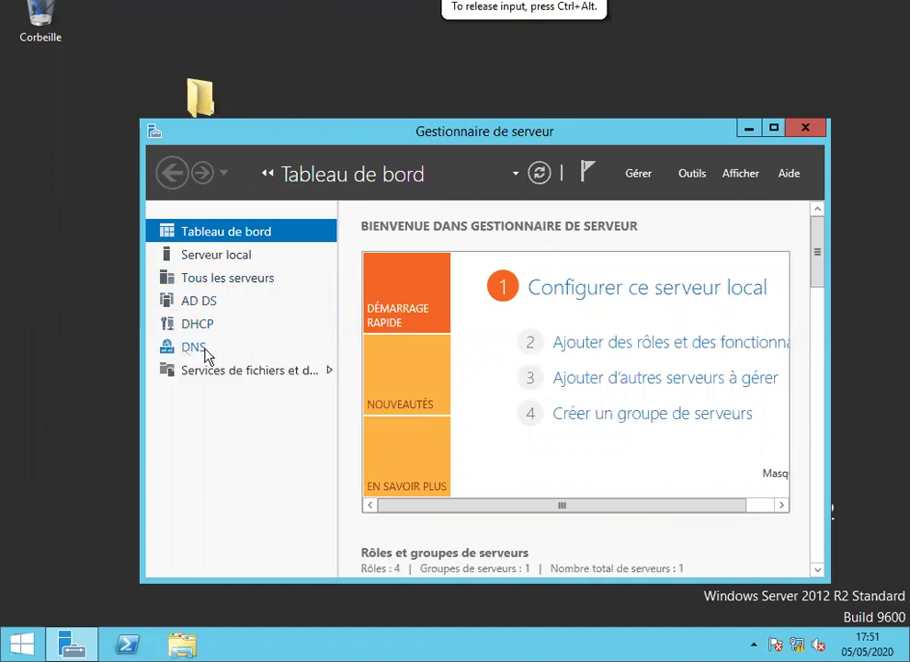
Review the local server's Remote Desktop setting, accept the system properties as they are and close Server Manager
click(210, 263)
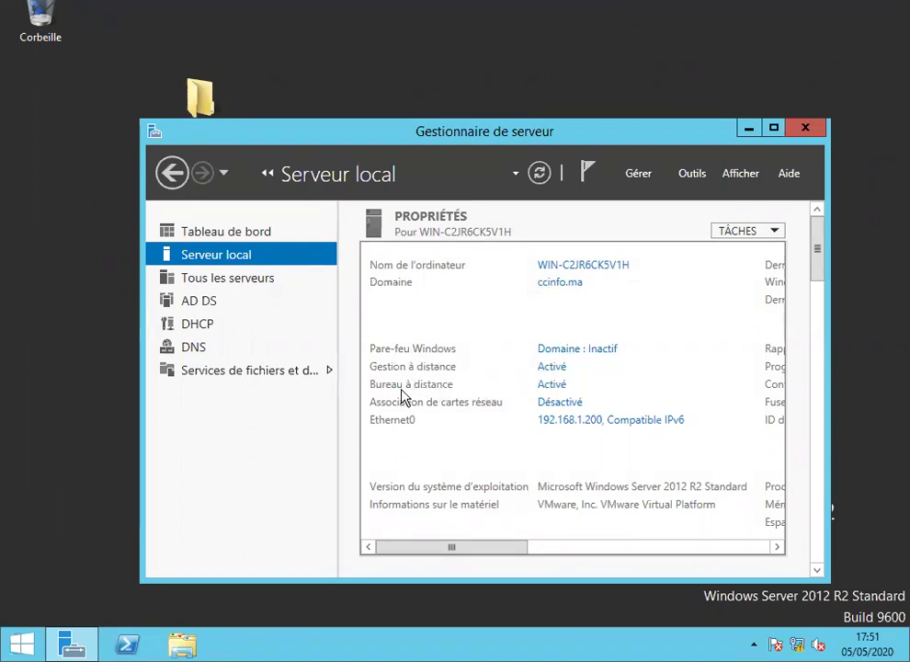
click(553, 388)
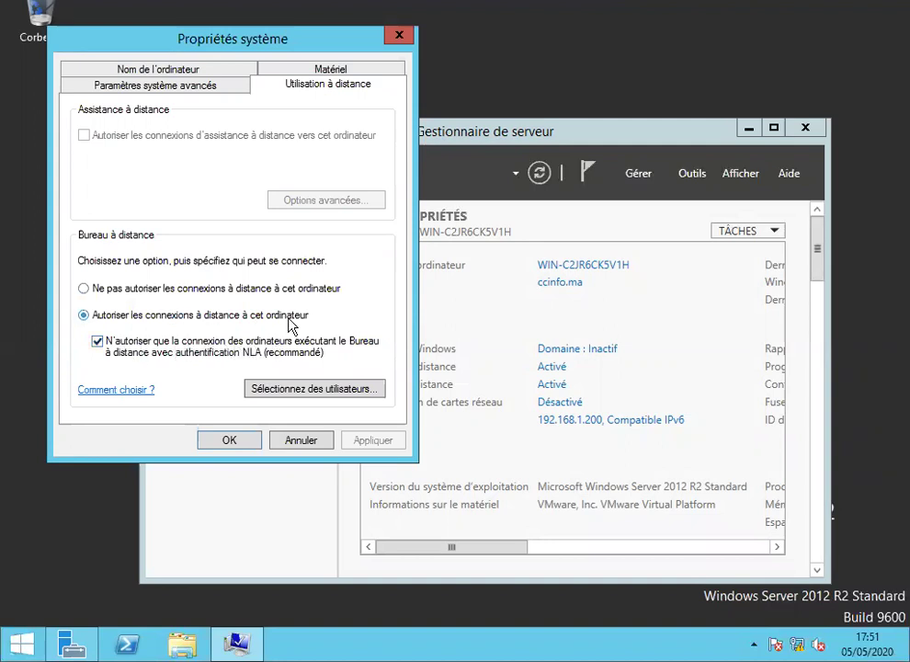
click(239, 445)
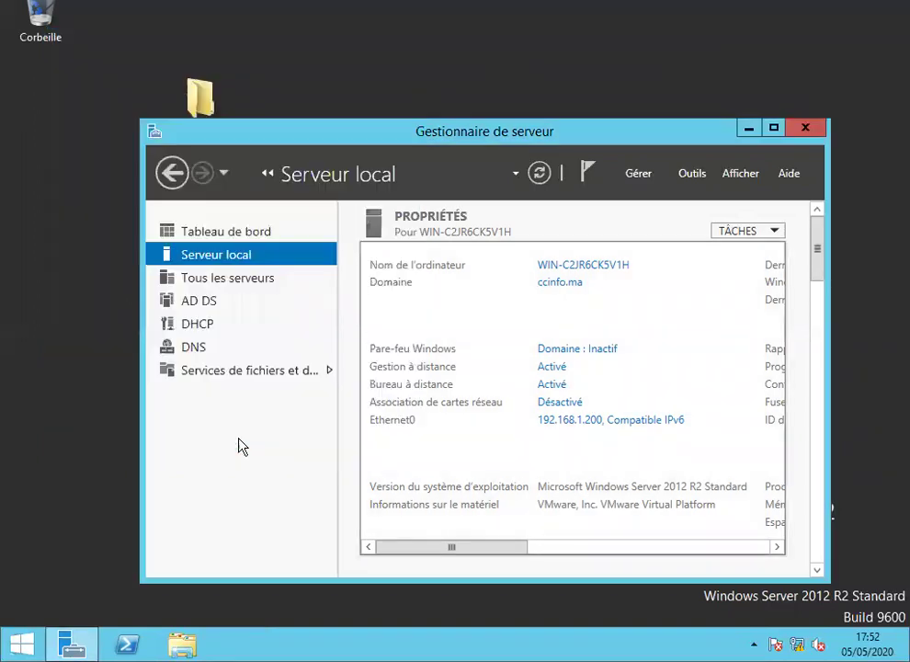
click(805, 130)
Switch to the Windows 7 virtual machine in full screen and start a Remote Desktop connection to 192.168.1.200
click(294, 195)
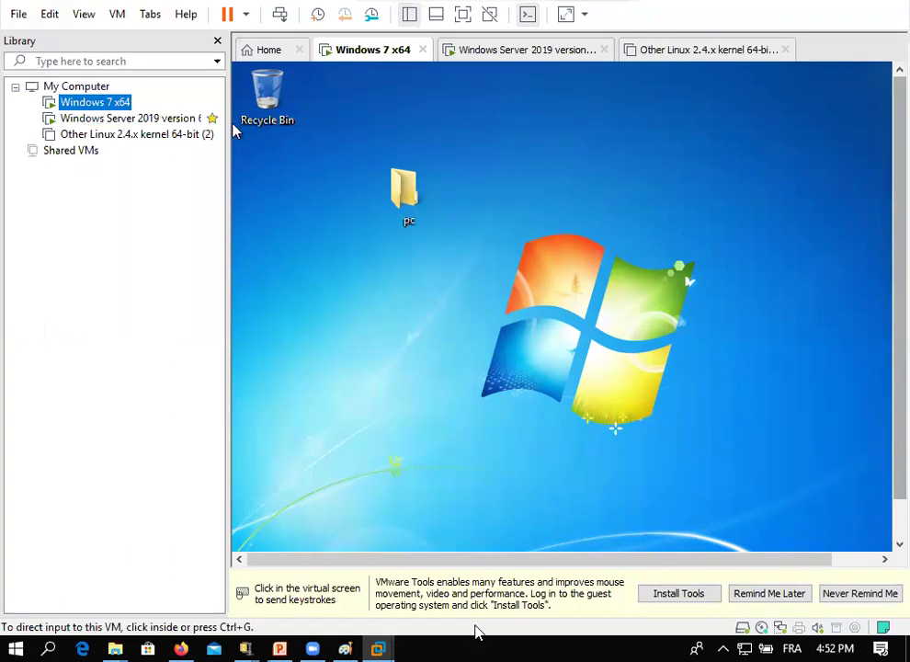
key(ctrl+alt+Return)
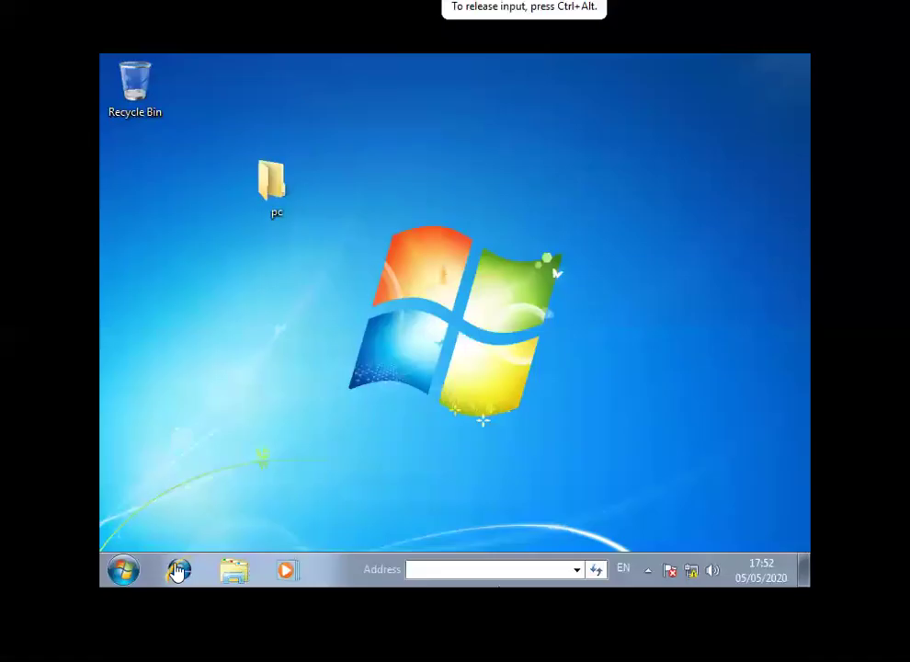
click(124, 570)
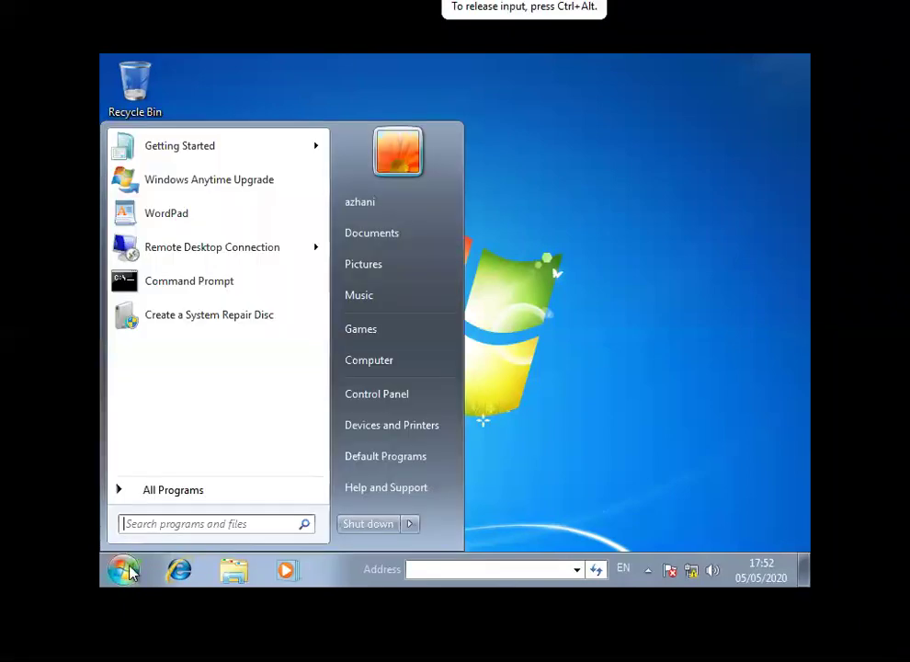
click(254, 257)
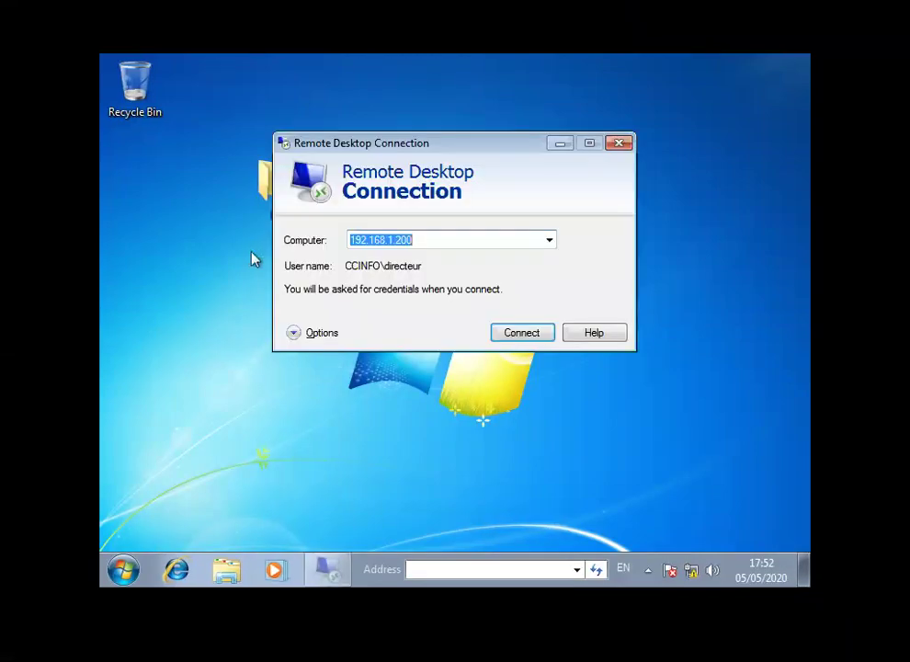
click(440, 242)
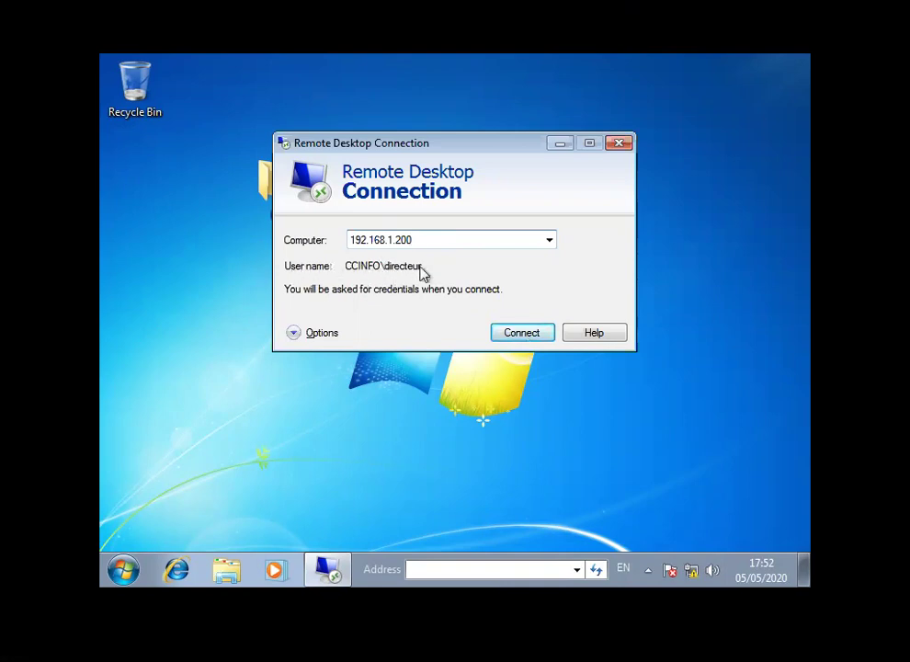
click(522, 333)
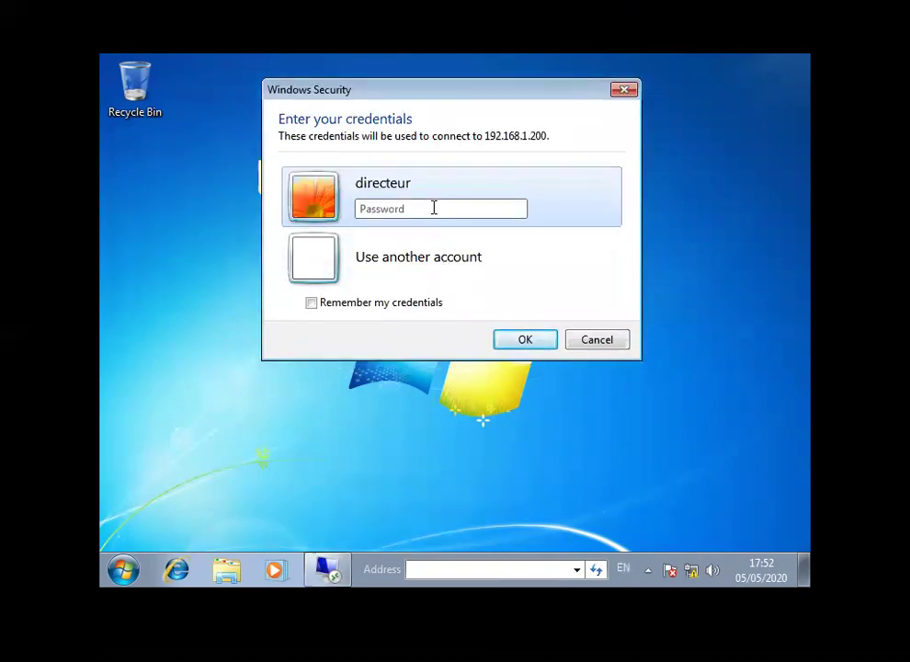
Enter the directeur account's password and log on to the server's remote desktop
text(•••••••••)
key(BackSpace)
key(BackSpace)
key(BackSpace)
key(BackSpace)
key(BackSpace)
key(BackSpace)
key(BackSpace)
key(BackSpace)
text(•••••••••)
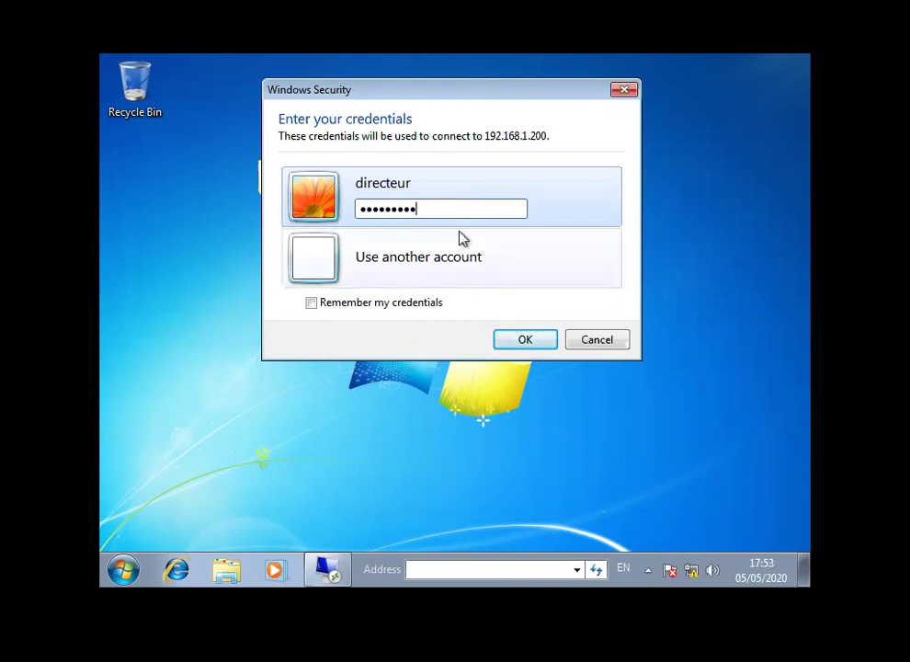
click(522, 342)
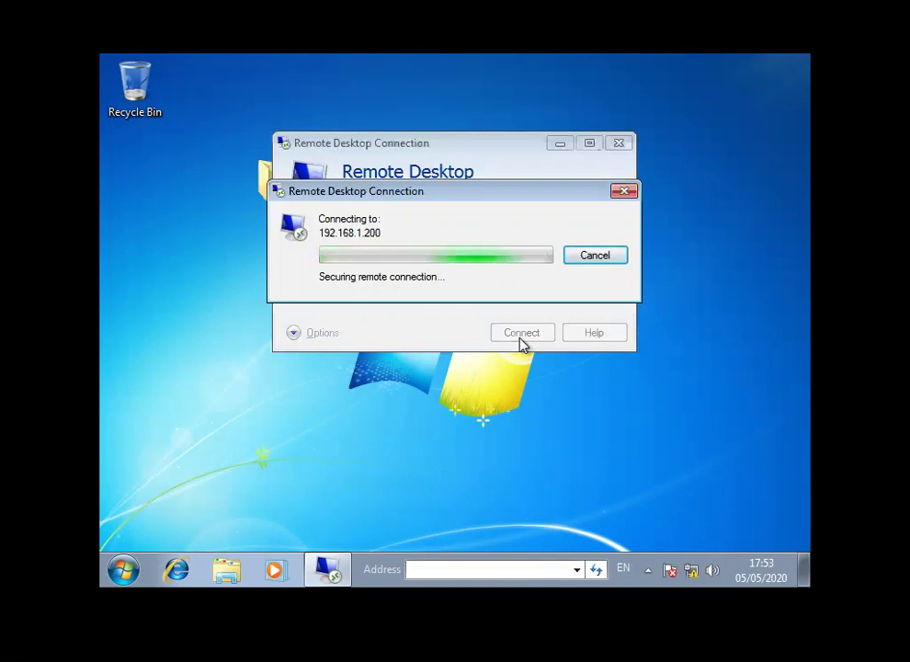
click(507, 398)
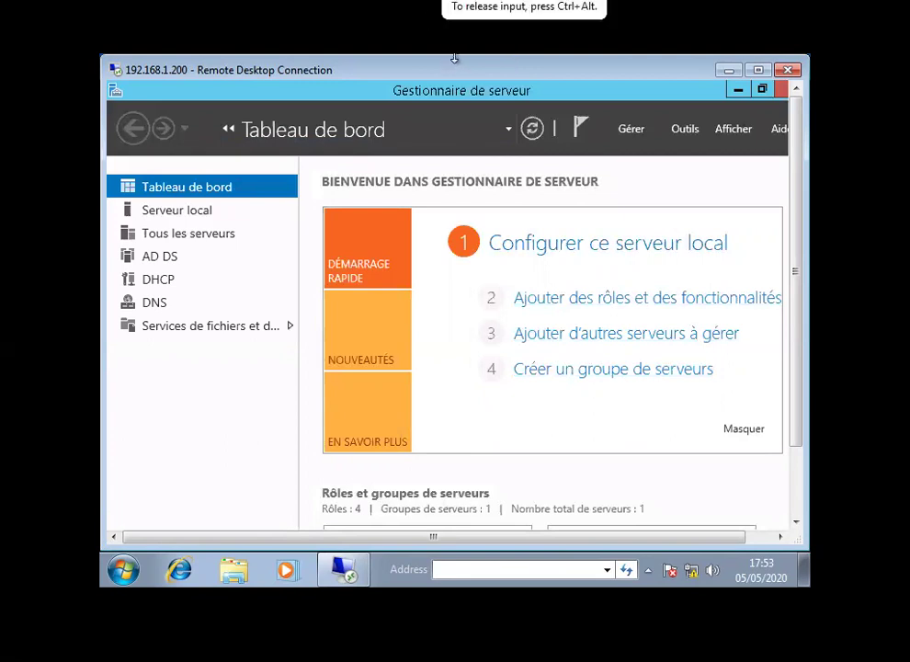
Disconnect the Remote Desktop session to the server and take the Windows 7 virtual machine out of full screen
click(789, 72)
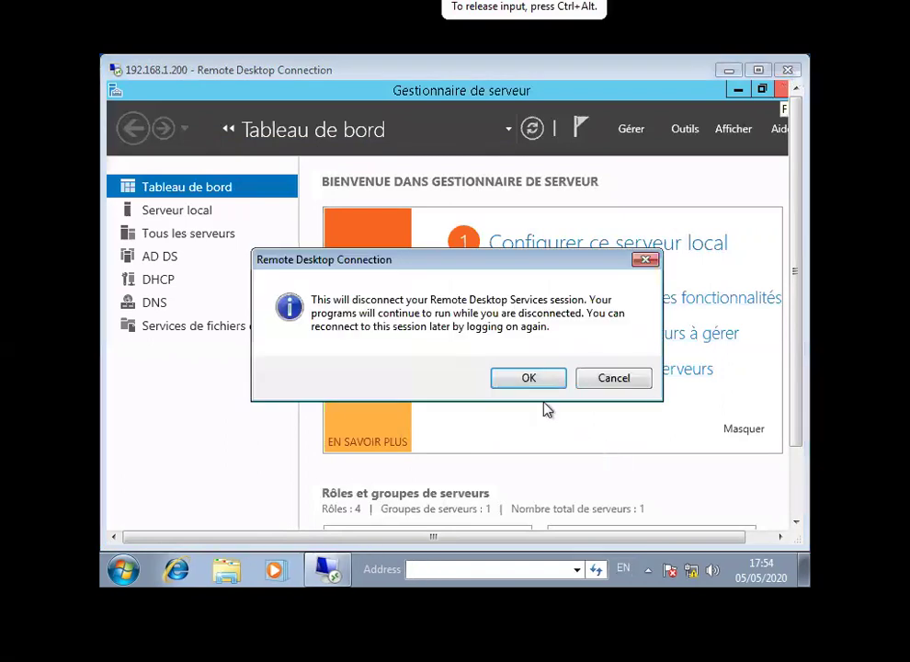
click(530, 380)
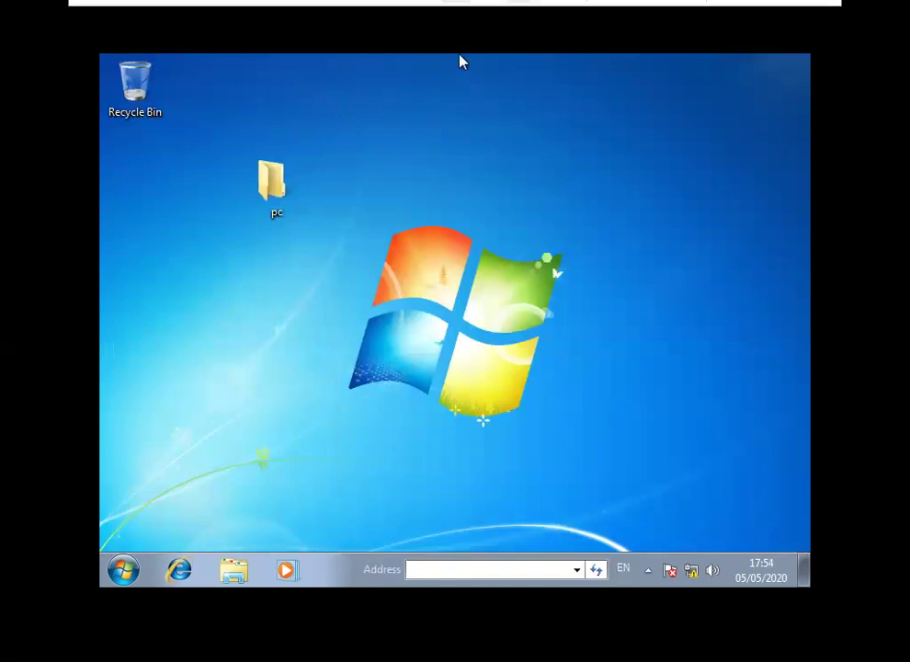
click(460, 62)
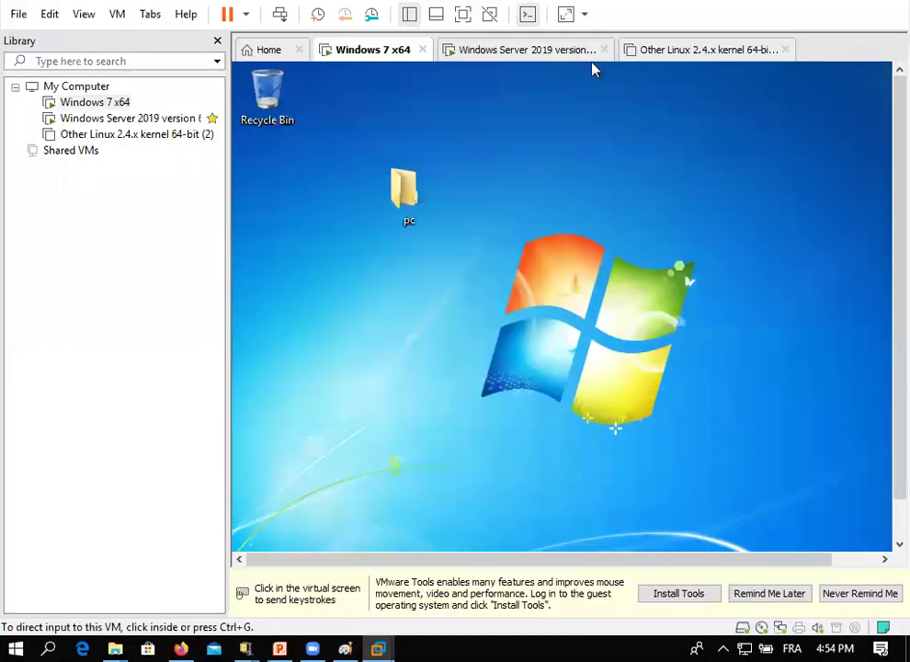